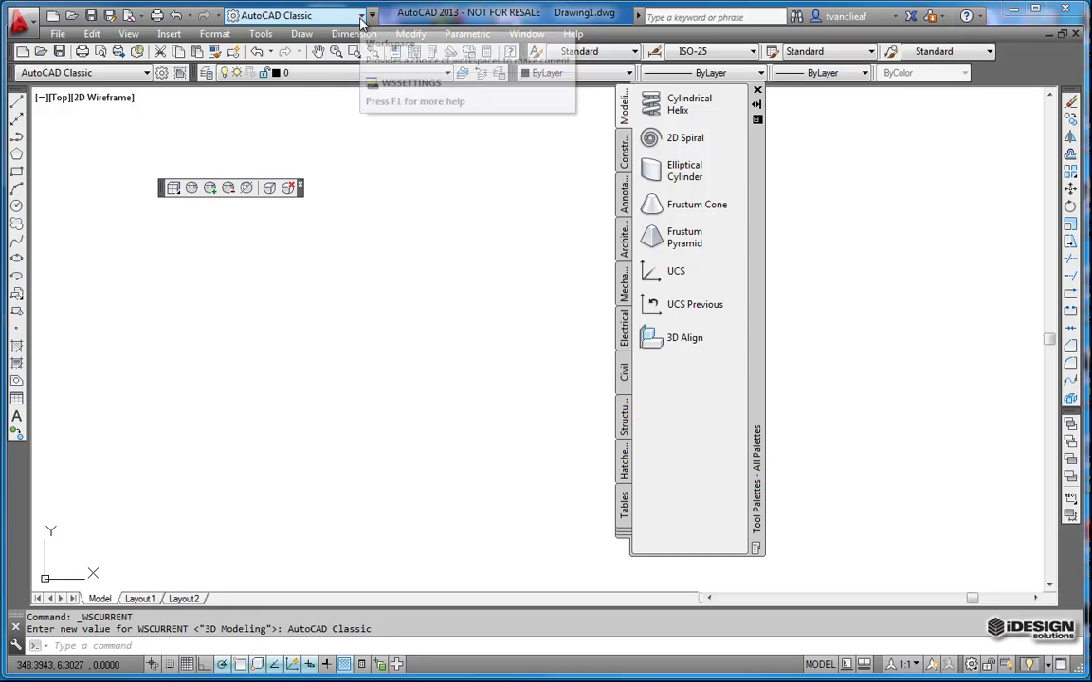
Switch to the 3D Modeling workspace, return to AutoCAD Classic, and nudge the Tool Palettes lower
{"action": "left_click", "coordinate": [361, 17]}
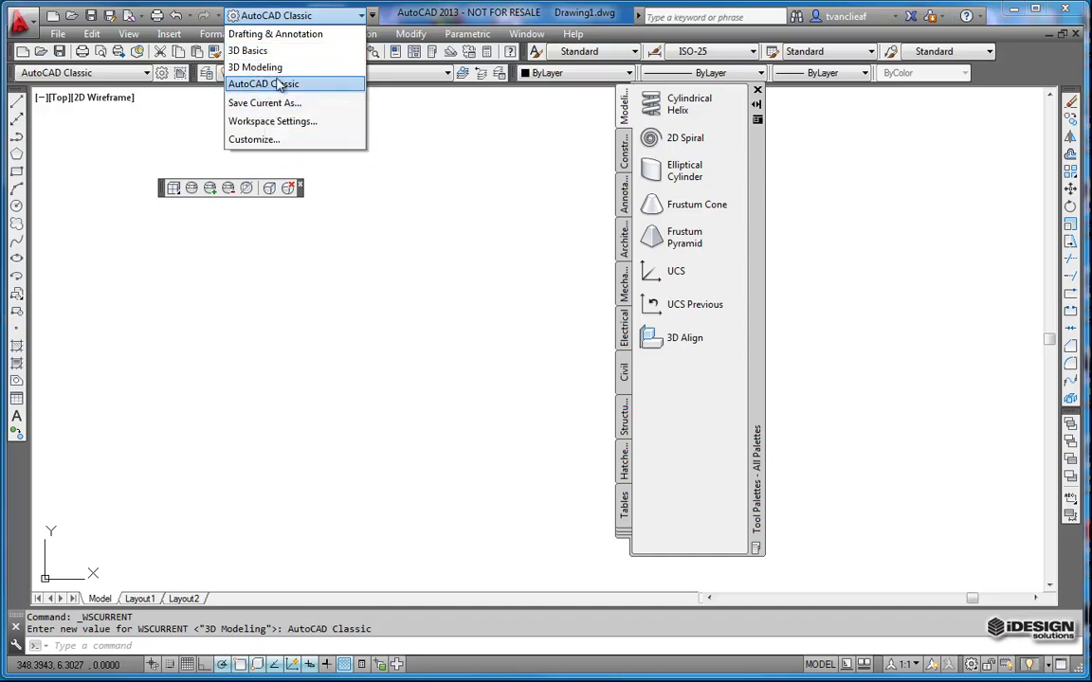
{"action": "left_click", "coordinate": [255, 68]}
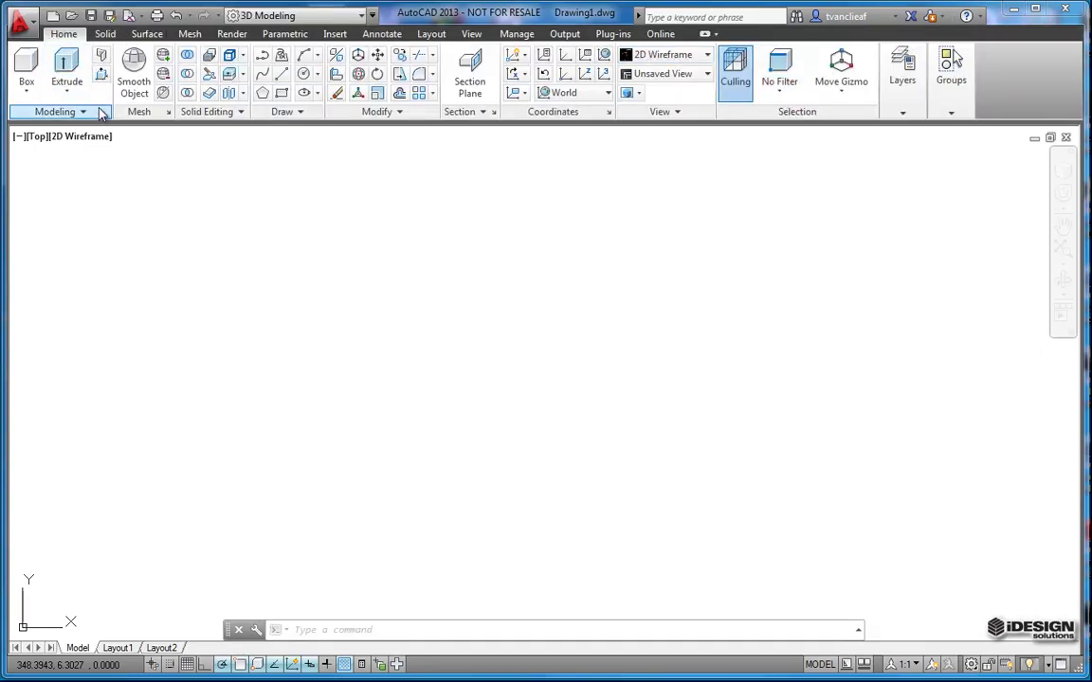
{"action": "left_click", "coordinate": [361, 15]}
{"action": "left_click", "coordinate": [274, 85]}
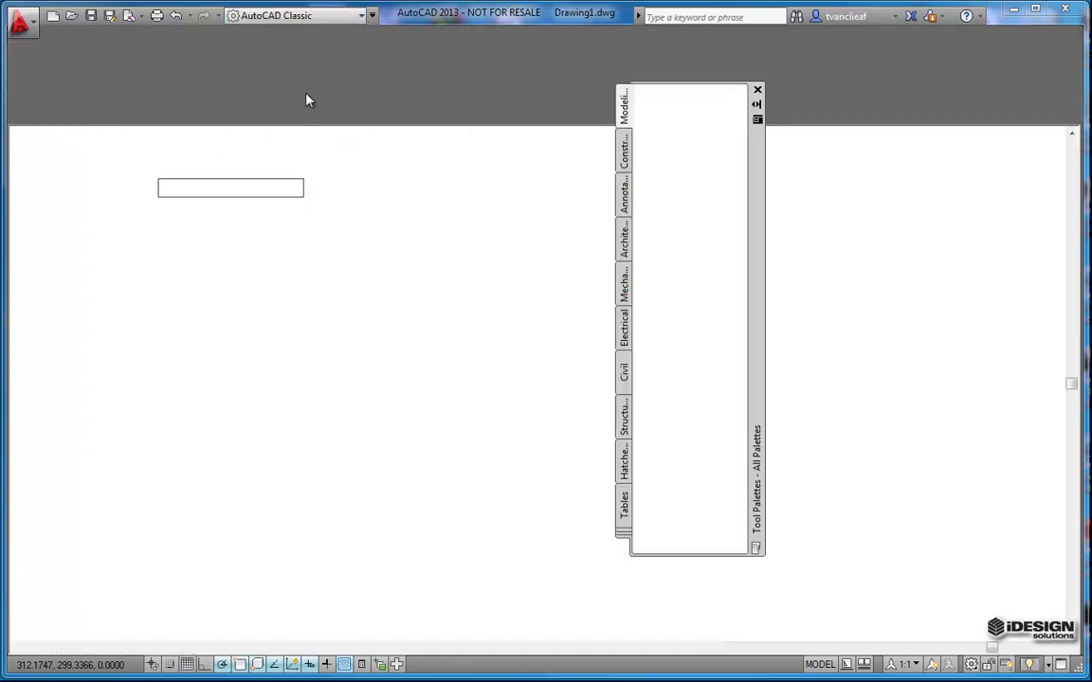
{"action": "left_click_drag", "start_coordinate": [758, 114], "coordinate": [754, 132]}
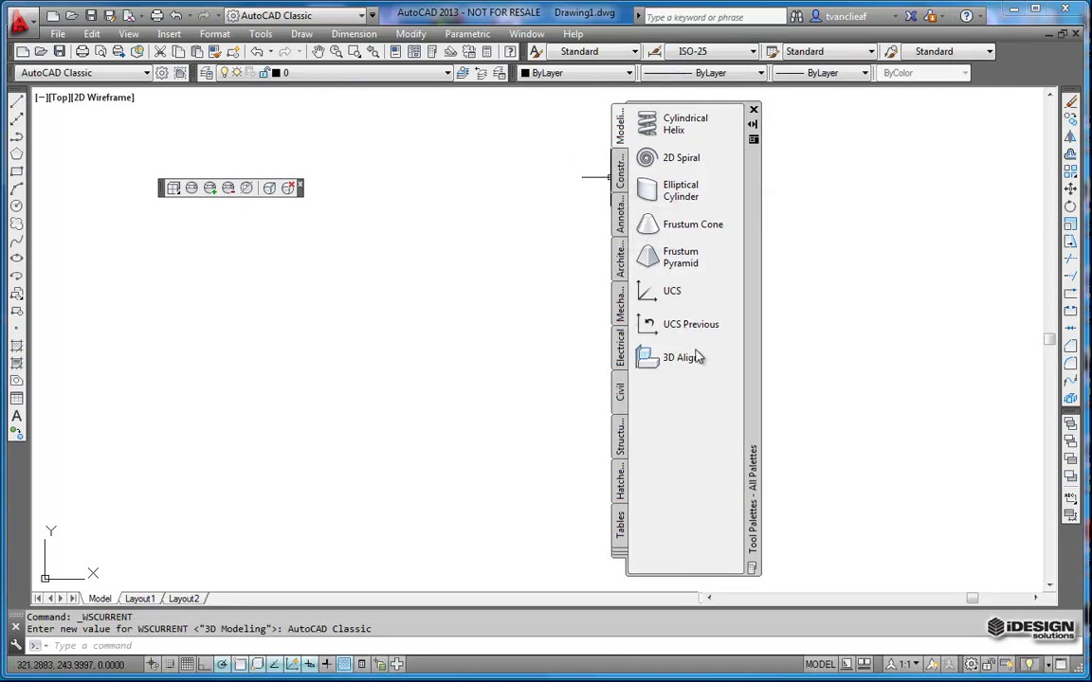
Close Tool Palettes and the floating Orbit toolbar, then dock the Modify toolbar on the left edge
{"action": "left_click", "coordinate": [753, 111]}
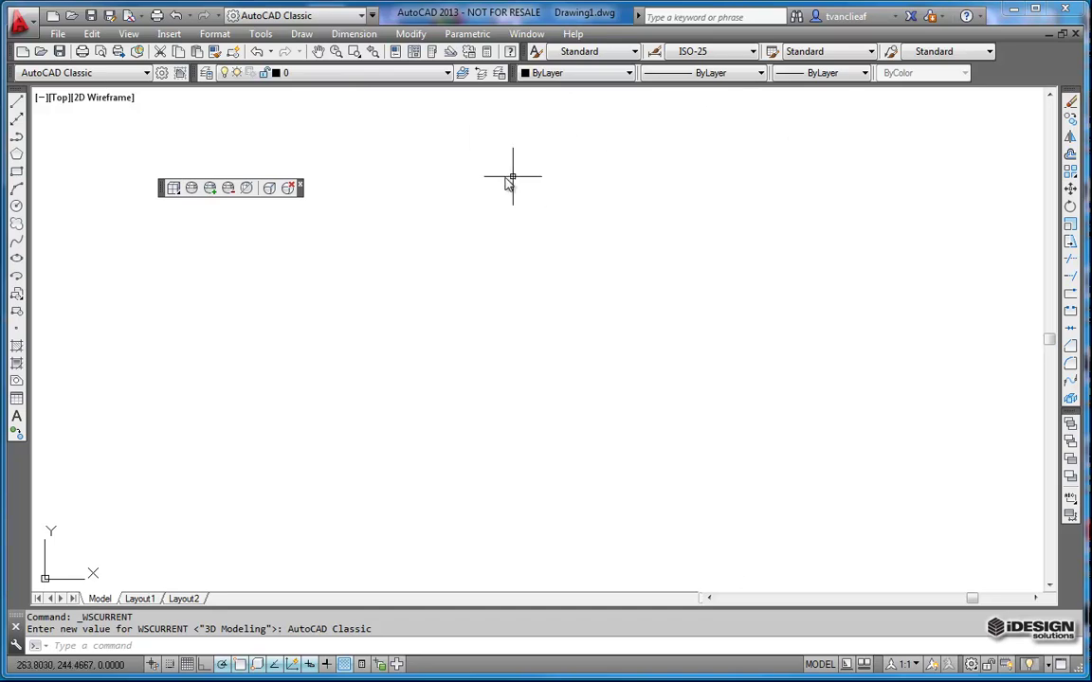
{"action": "left_click", "coordinate": [299, 184]}
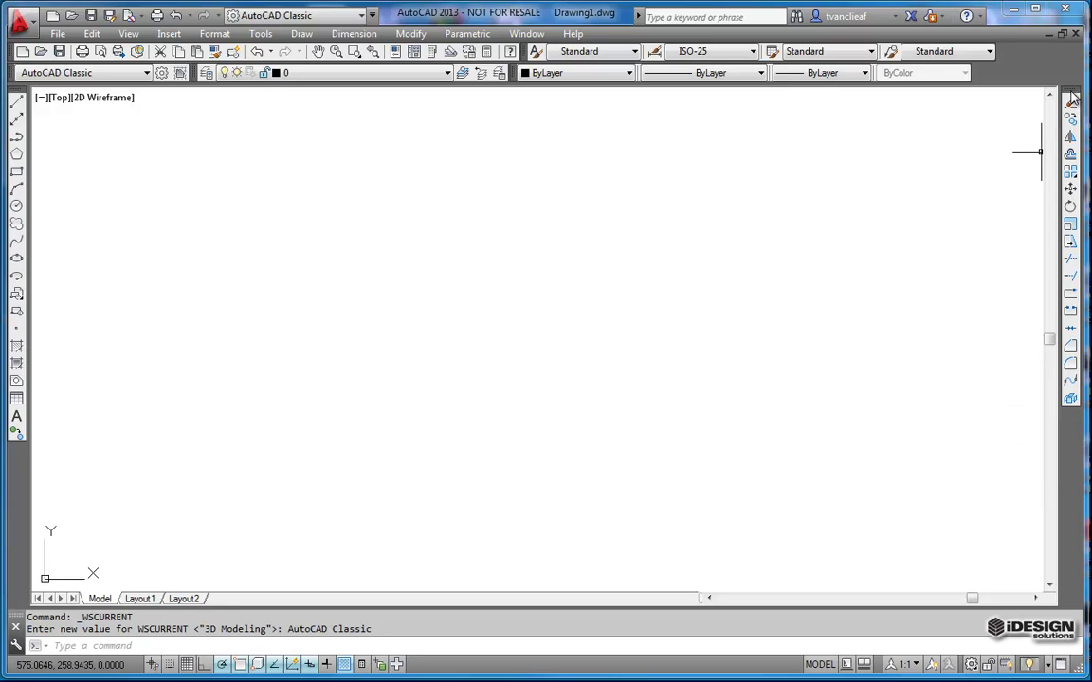
{"action": "mouse_move", "coordinate": [1071, 95]}
{"action": "left_mouse_down"}
{"action": "mouse_move", "coordinate": [748, 124]}
{"action": "mouse_move", "coordinate": [191, 99]}
{"action": "mouse_move", "coordinate": [56, 112]}
{"action": "mouse_move", "coordinate": [38, 101]}
{"action": "left_mouse_up"}
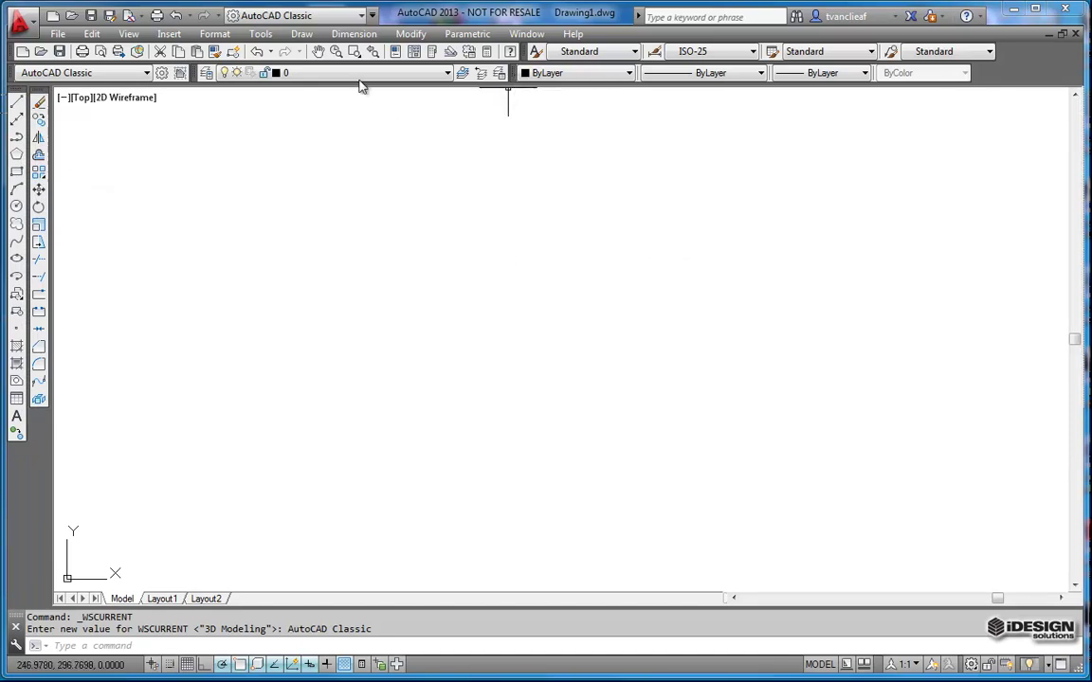
Remove the Workspaces toolbar and move the Layers toolbar to the start of the top row
{"action": "left_click_drag", "start_coordinate": [189, 77], "coordinate": [225, 204]}
{"action": "left_click", "coordinate": [304, 194]}
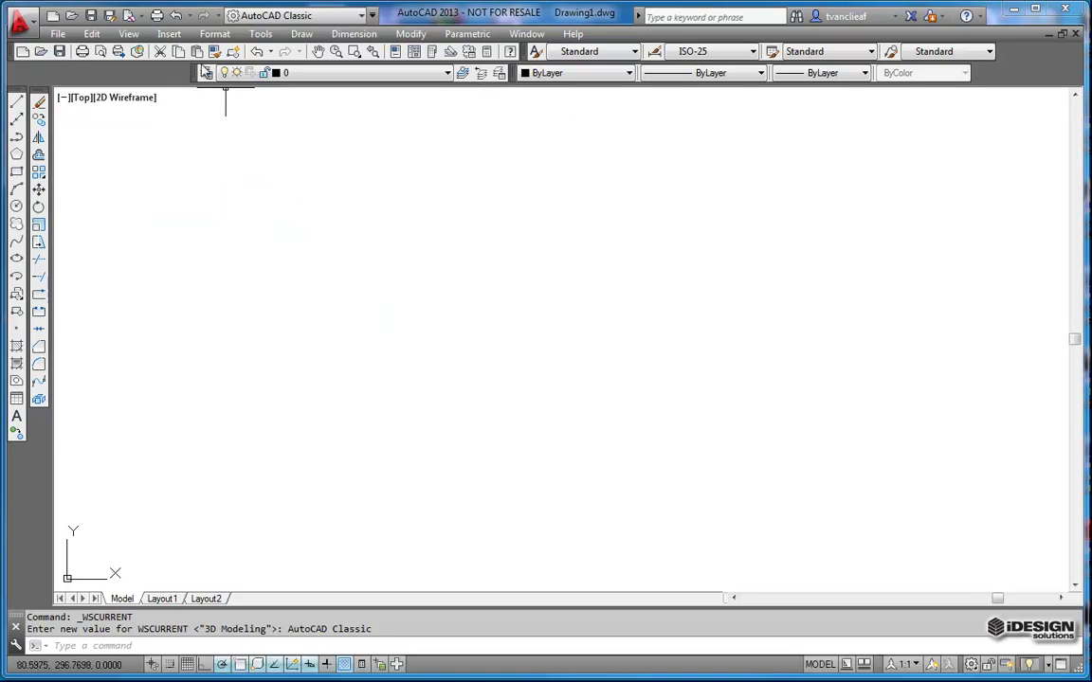
{"action": "left_click_drag", "start_coordinate": [195, 78], "coordinate": [19, 73]}
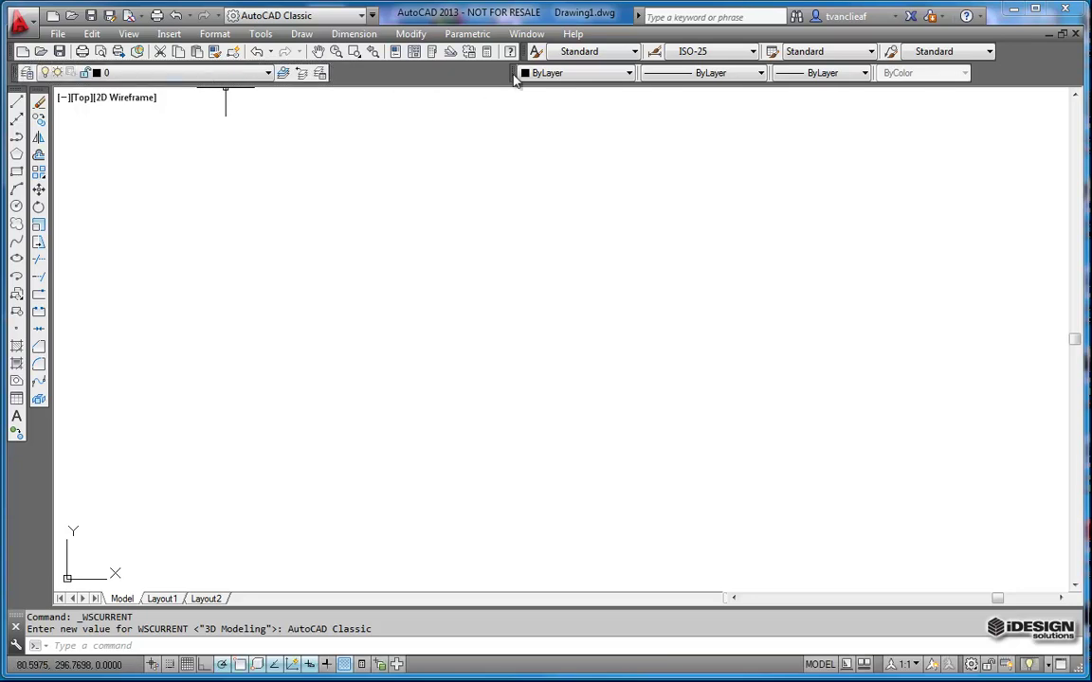
Dock the Styles toolbar in the top row and close the floating Properties toolbar
{"action": "left_click_drag", "start_coordinate": [514, 80], "coordinate": [474, 149]}
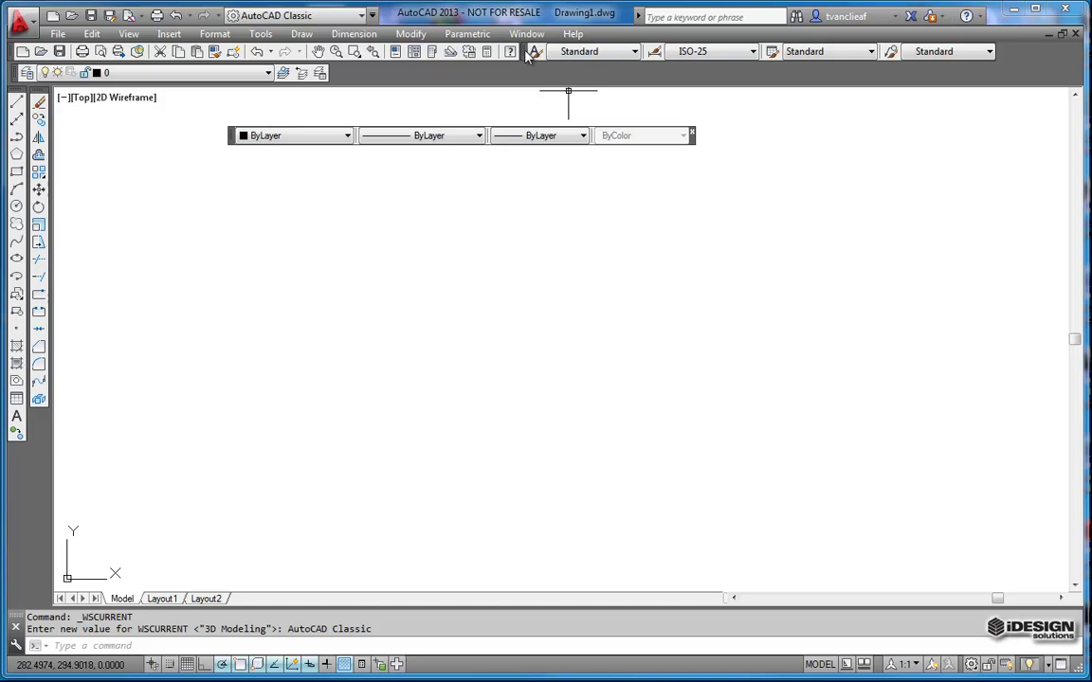
{"action": "left_click_drag", "start_coordinate": [528, 57], "coordinate": [496, 192]}
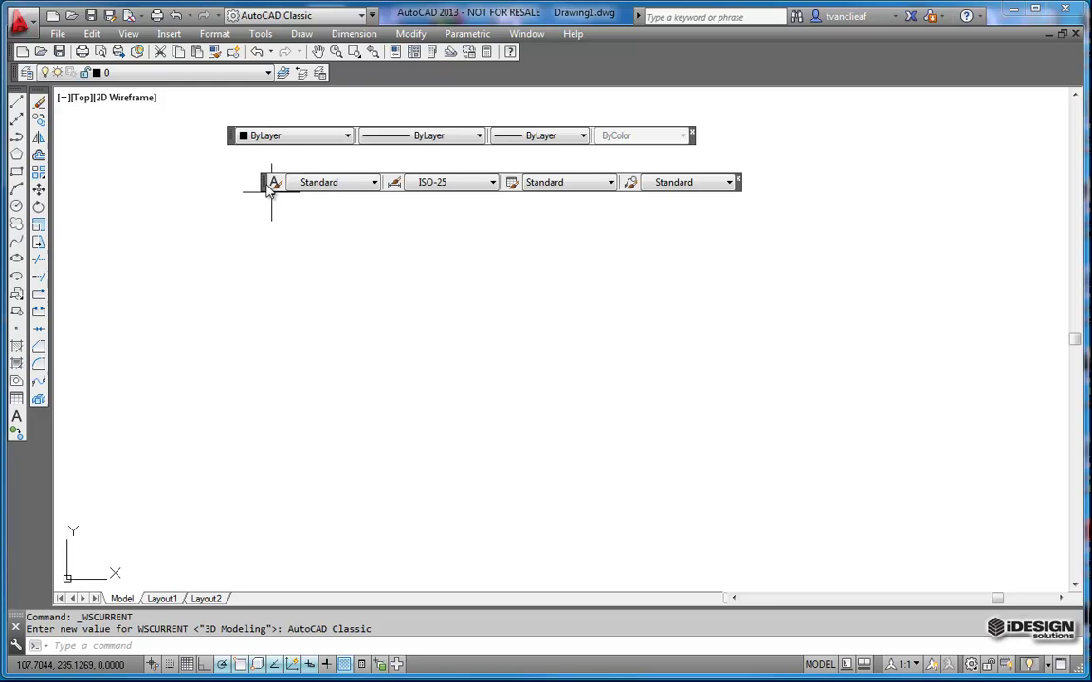
{"action": "left_click_drag", "start_coordinate": [270, 184], "coordinate": [273, 182]}
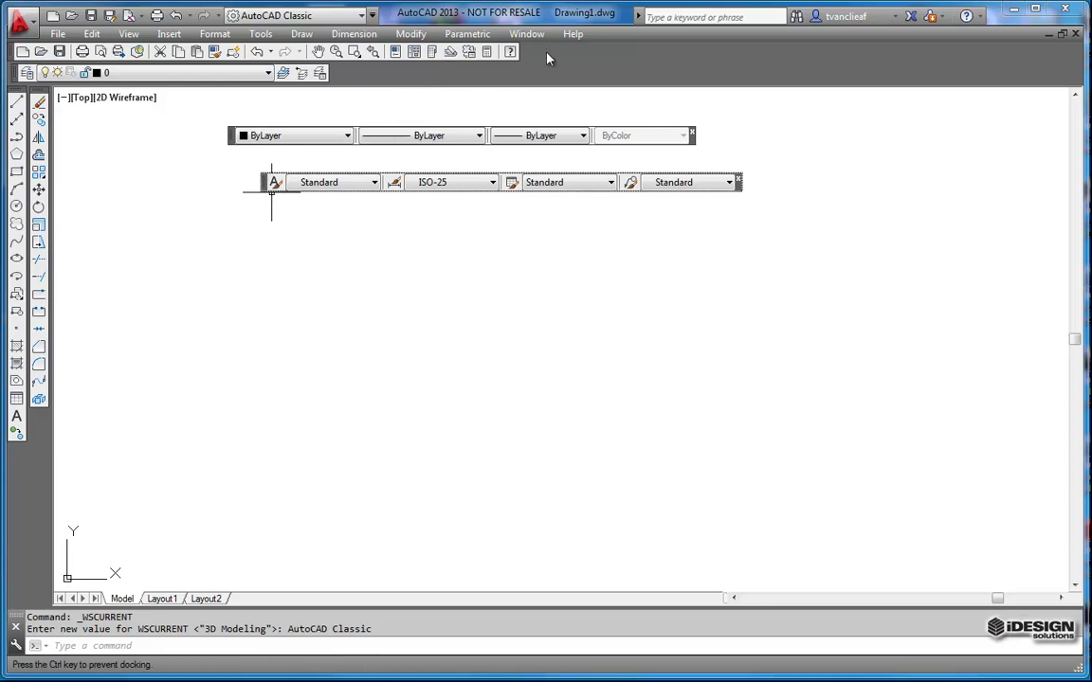
{"action": "left_click_drag", "start_coordinate": [546, 59], "coordinate": [548, 53]}
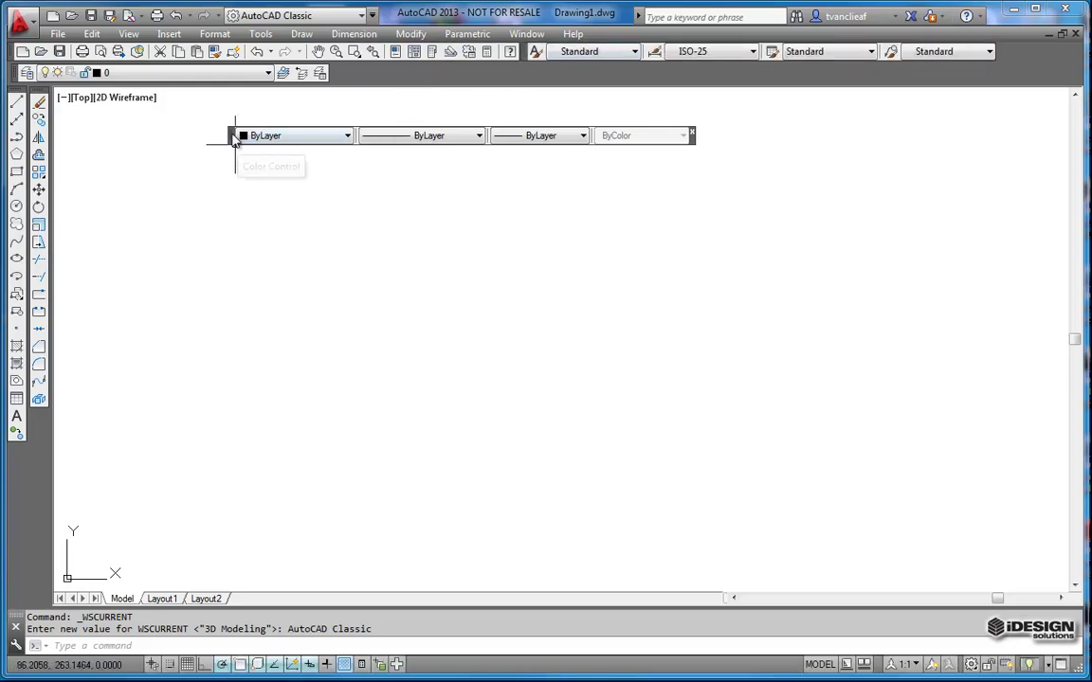
{"action": "left_click_drag", "start_coordinate": [235, 139], "coordinate": [320, 176]}
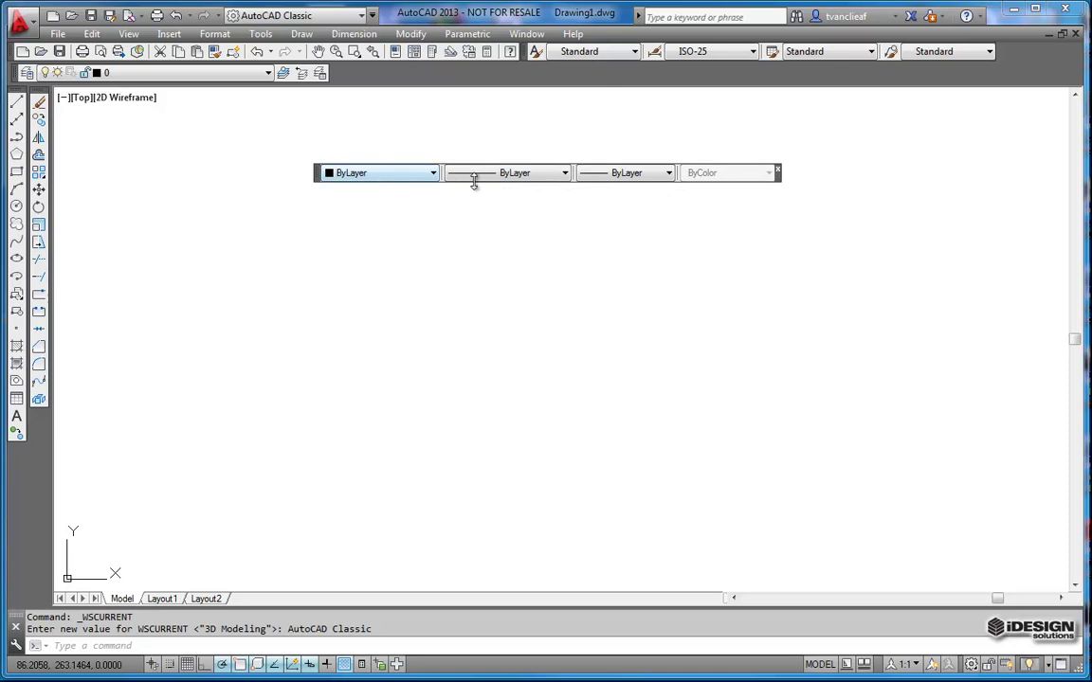
{"action": "left_click", "coordinate": [777, 172]}
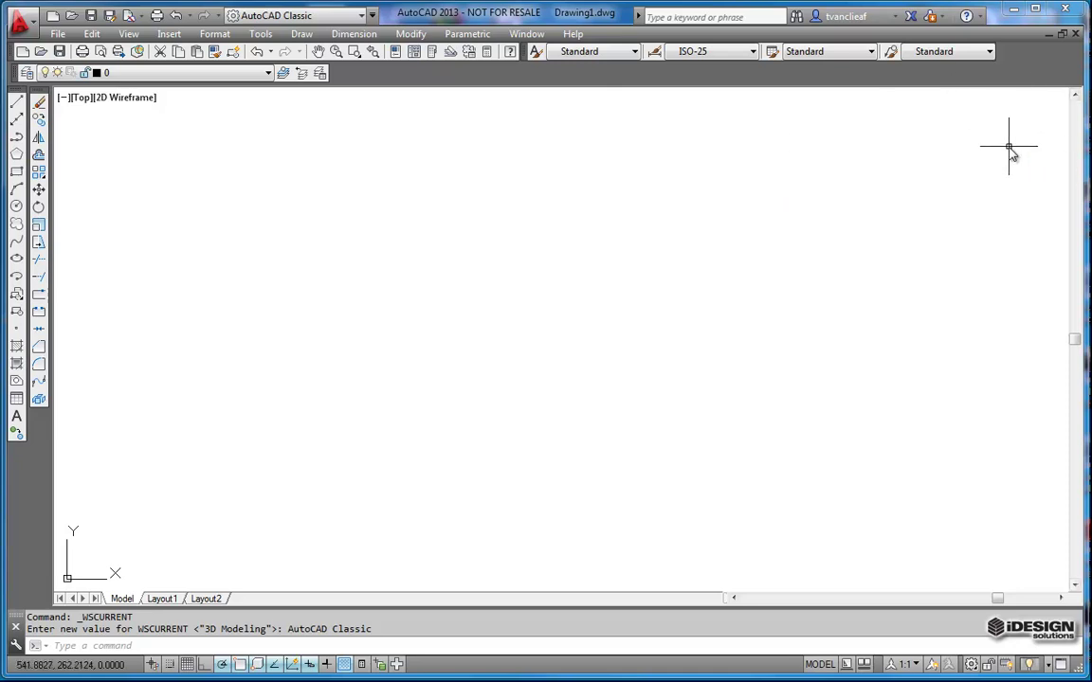
Add the Dimension and Zoom toolbars from the AutoCAD toolbar list
{"action": "right_click", "coordinate": [826, 82]}
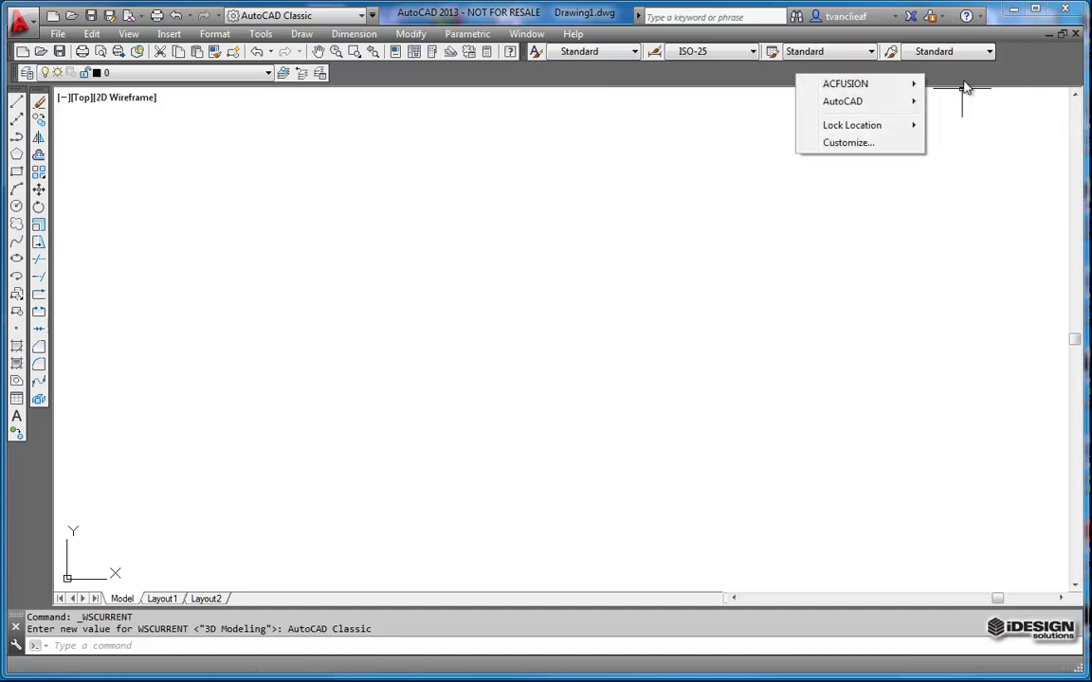
{"action": "mouse_move", "coordinate": [876, 111]}
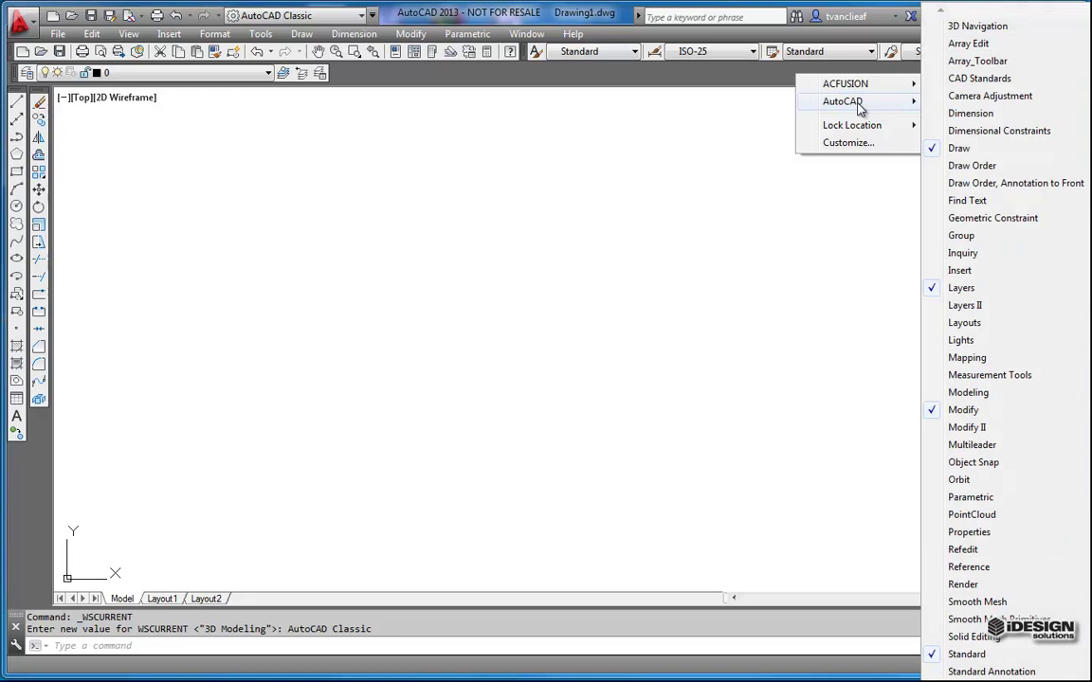
{"action": "left_click", "coordinate": [962, 113]}
{"action": "right_click", "coordinate": [939, 84]}
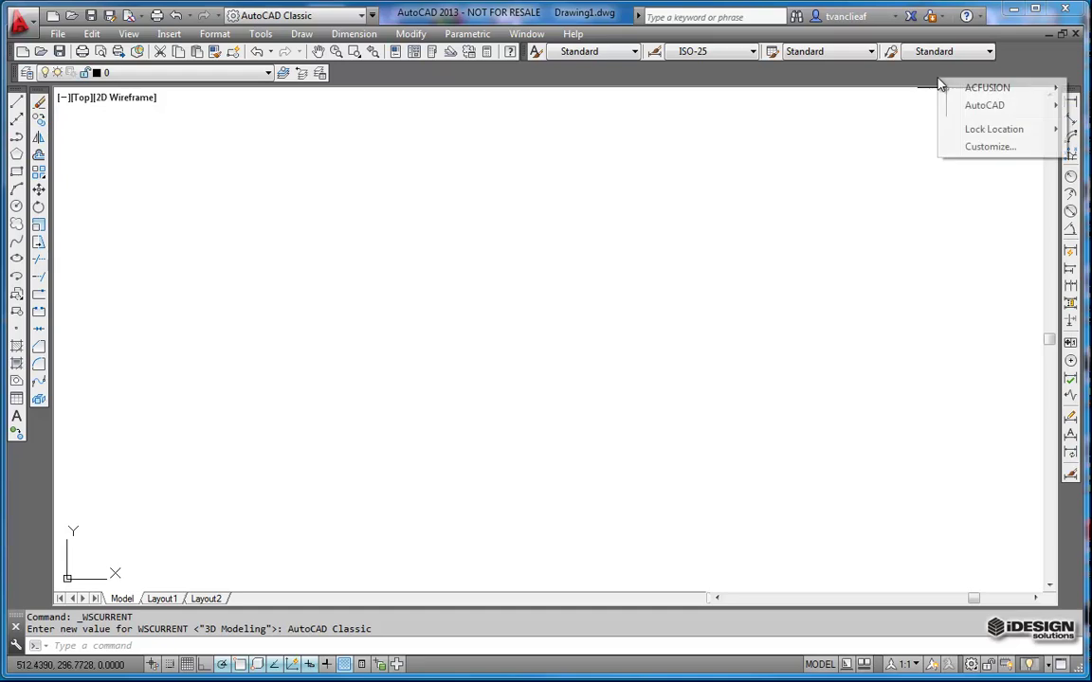
{"action": "mouse_move", "coordinate": [989, 107]}
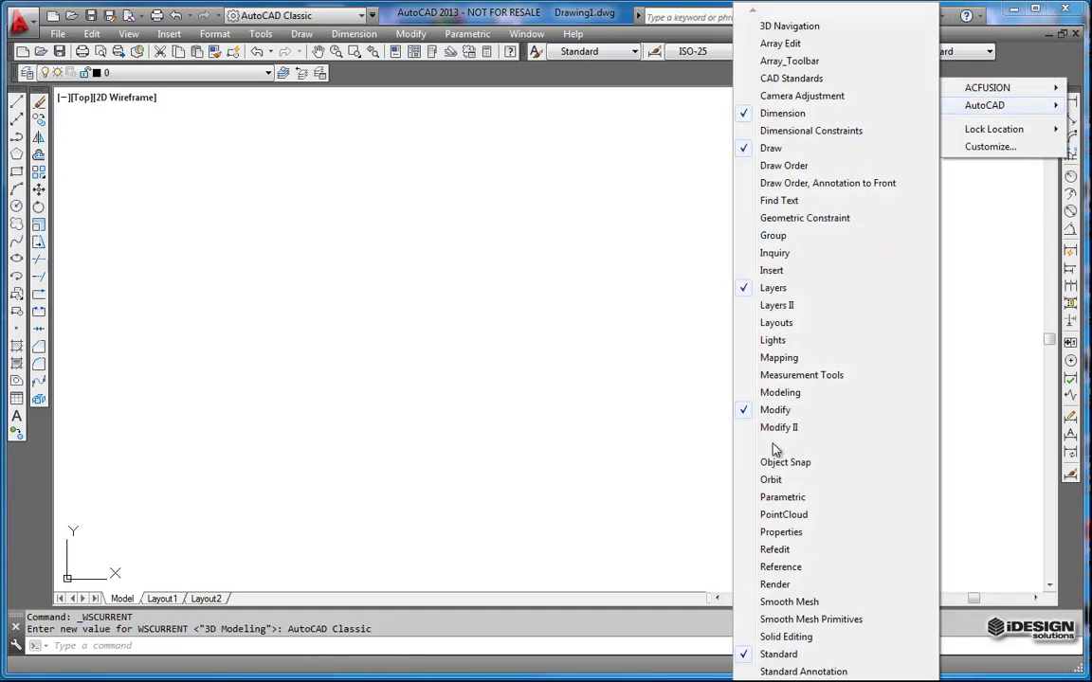
{"action": "mouse_move", "coordinate": [834, 678]}
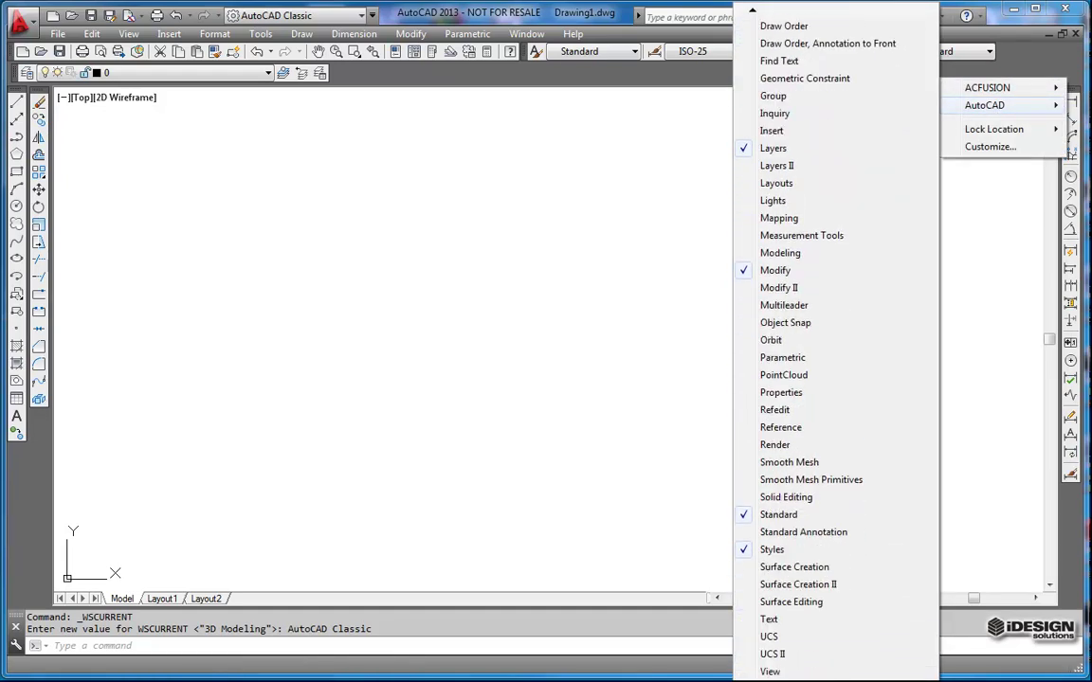
{"action": "left_click", "coordinate": [786, 670]}
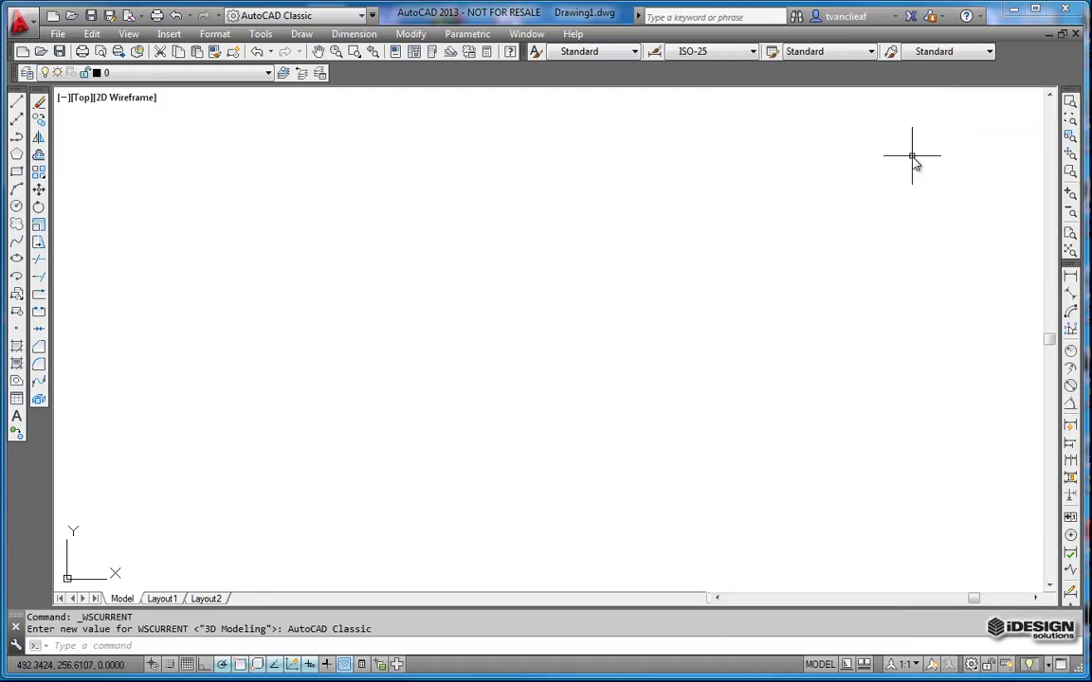
Add the Text and Object Snap toolbars from the same toolbar list
{"action": "right_click", "coordinate": [1069, 64]}
{"action": "mouse_move", "coordinate": [1042, 93]}
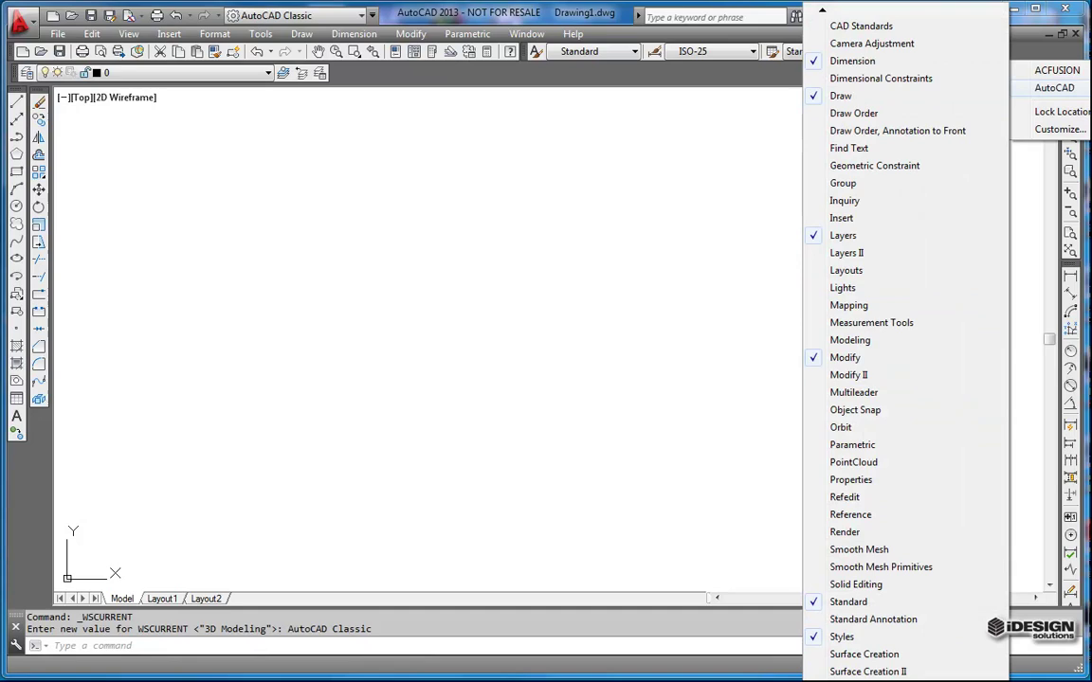
{"action": "left_click", "coordinate": [836, 653]}
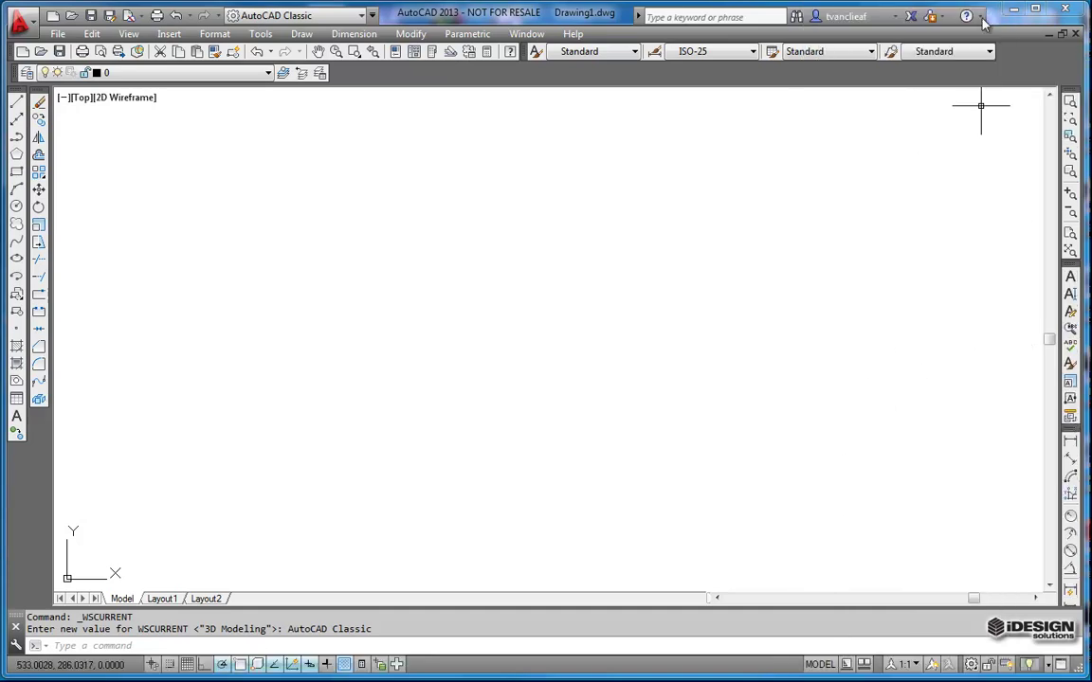
{"action": "right_click", "coordinate": [942, 82]}
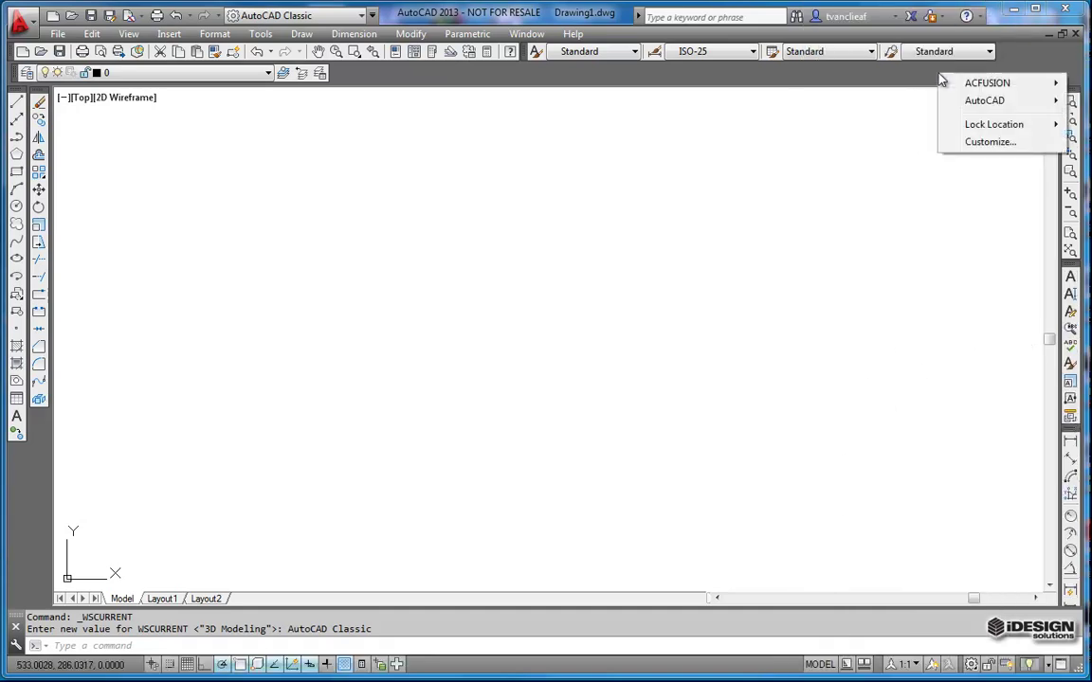
{"action": "mouse_move", "coordinate": [992, 100]}
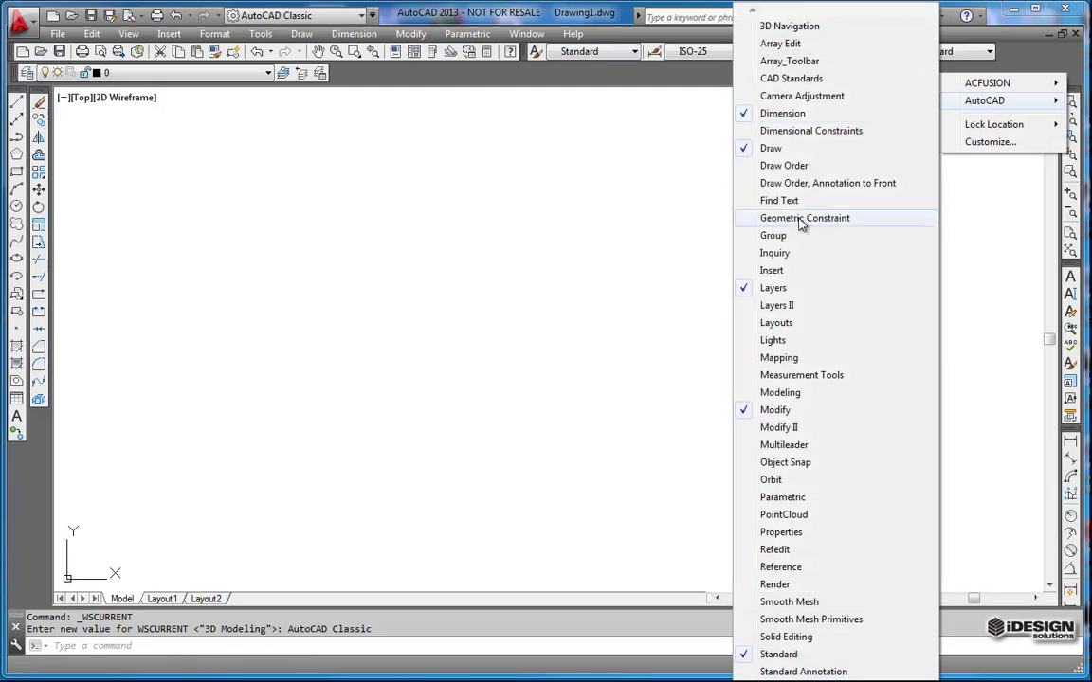
{"action": "left_click", "coordinate": [794, 460]}
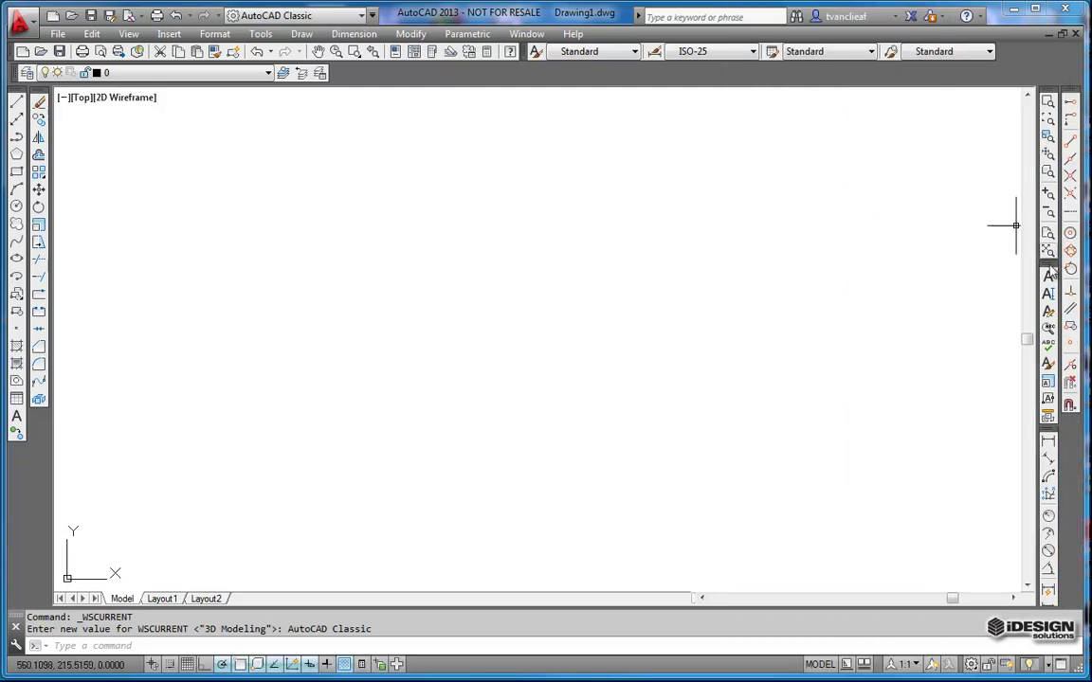
Dock Object Snap as its own far-right column and move Zoom and Text into another column
{"action": "left_click_drag", "start_coordinate": [1047, 438], "coordinate": [1058, 372]}
{"action": "left_click_drag", "start_coordinate": [1058, 270], "coordinate": [1047, 96]}
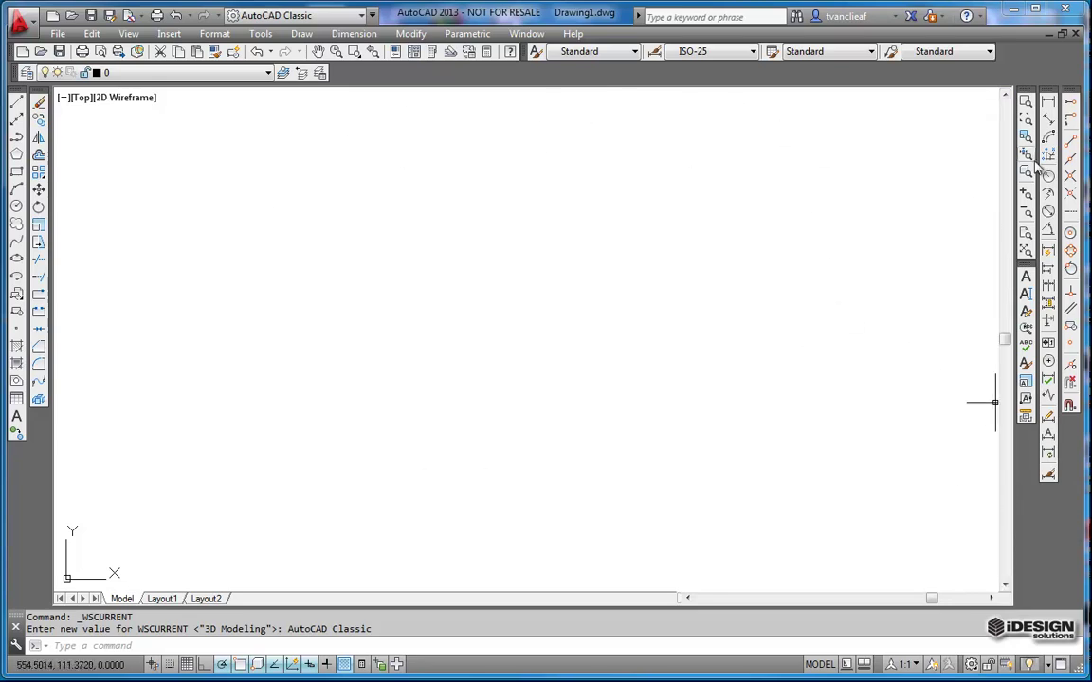
{"action": "left_click_drag", "start_coordinate": [1048, 92], "coordinate": [1049, 96]}
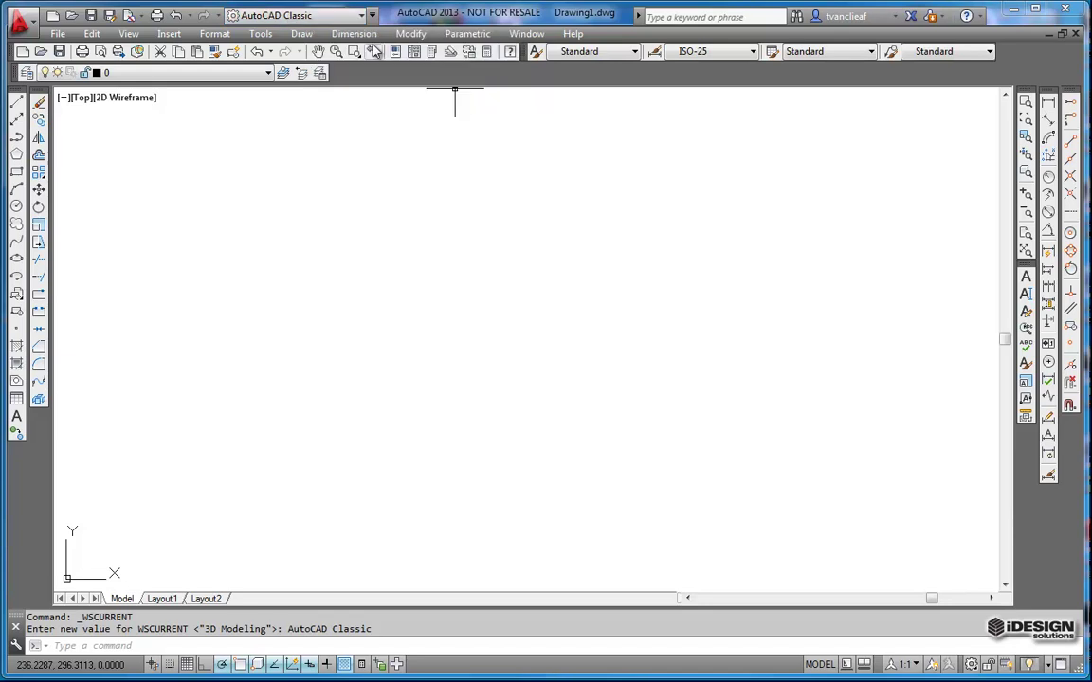
Use Save Current As from the workspace gear menu to store the layout as 'Central'
{"action": "left_click", "coordinate": [973, 666]}
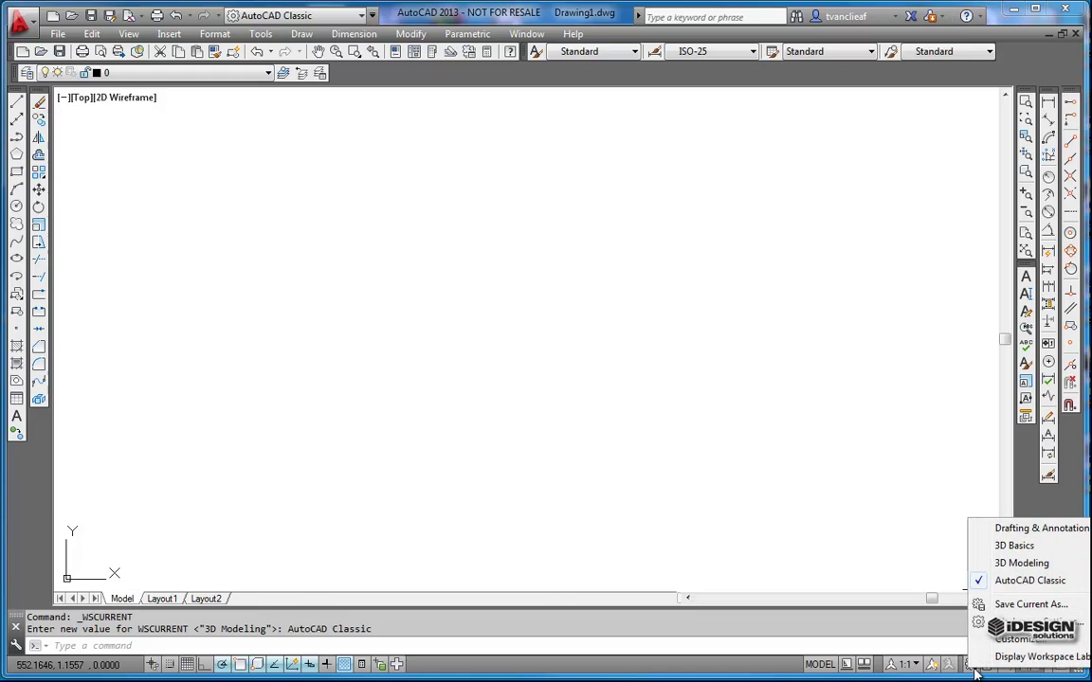
{"action": "left_click", "coordinate": [1029, 605]}
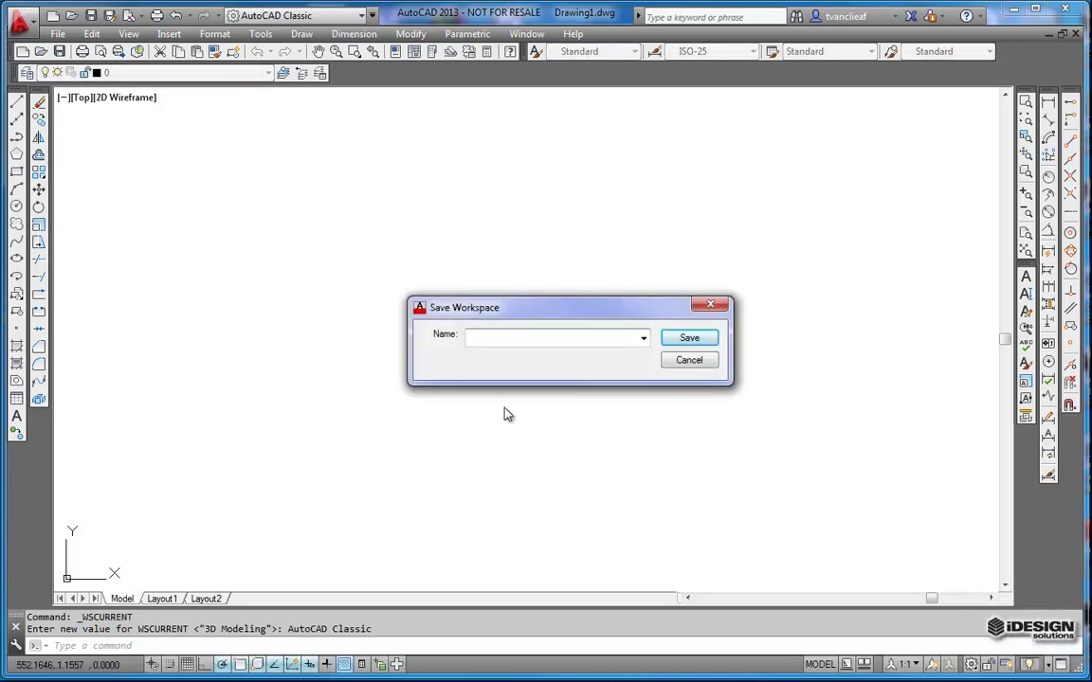
{"action": "type", "text": "Central"}
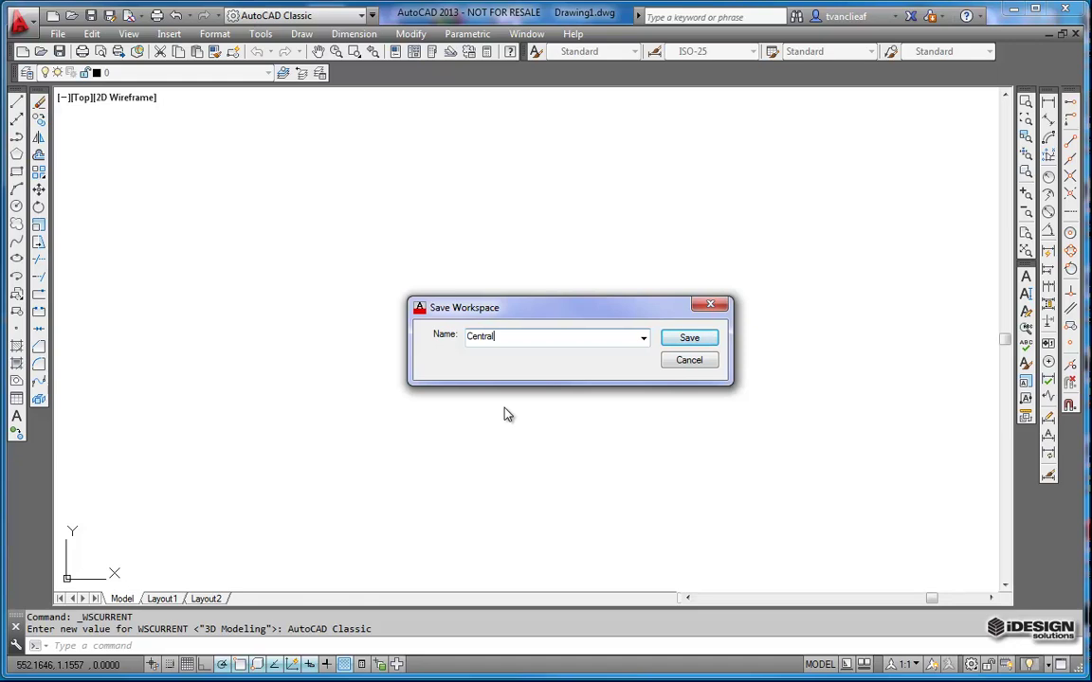
{"action": "left_click", "coordinate": [694, 341]}
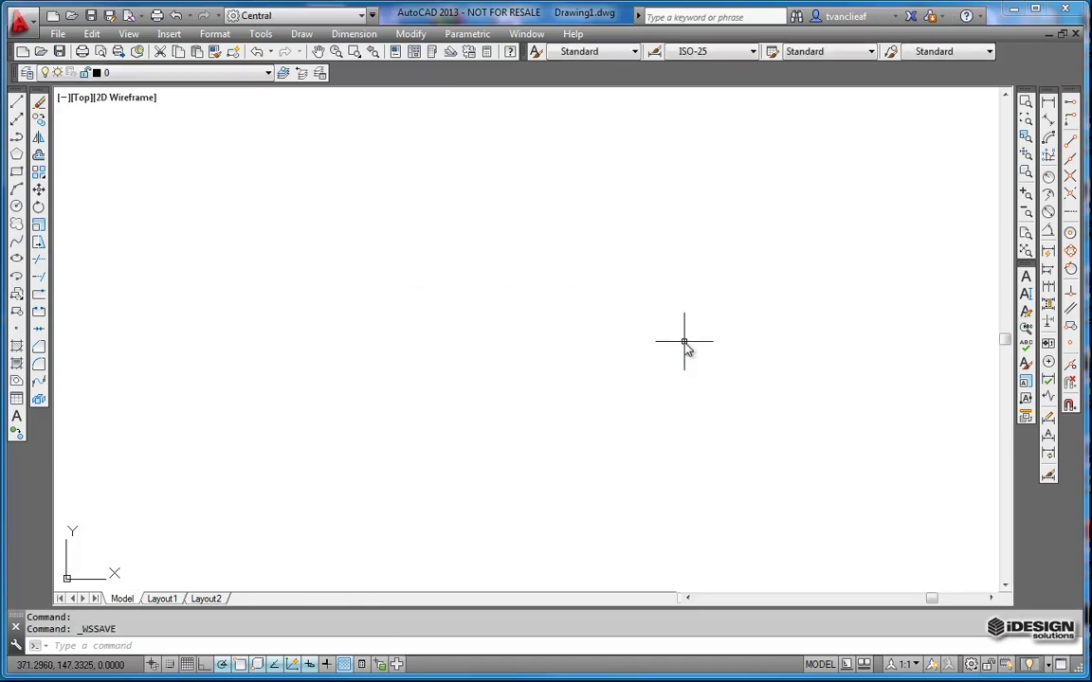
Show the workspace menu with Central checked, cancelling a stray window selection along the way
{"action": "left_click", "coordinate": [972, 665]}
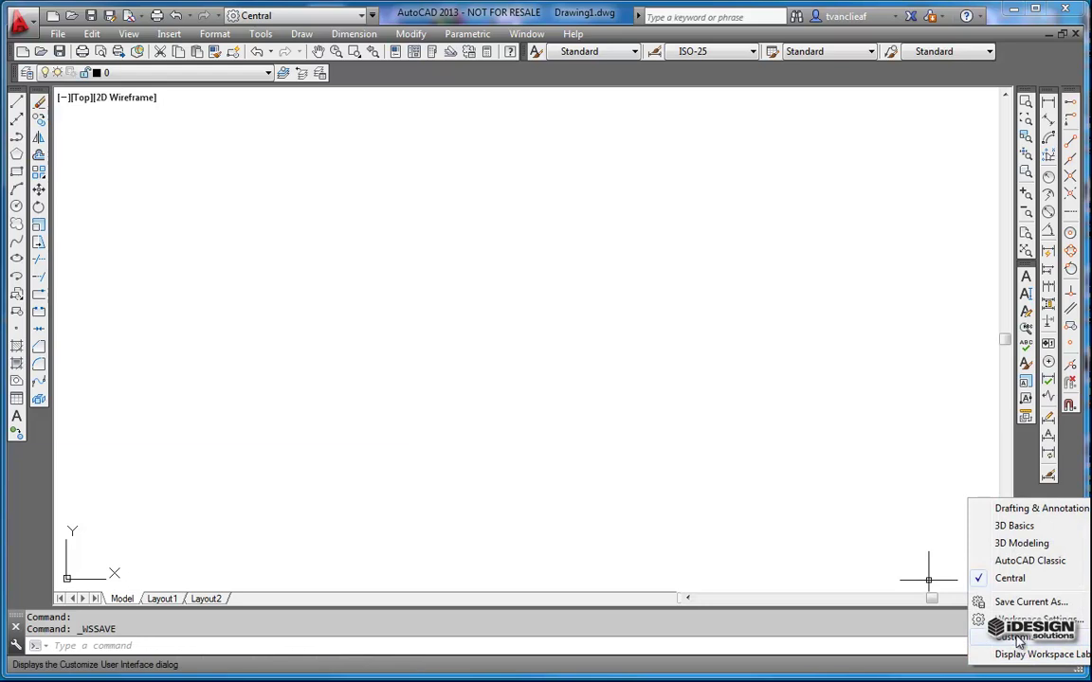
{"action": "left_click", "coordinate": [516, 200]}
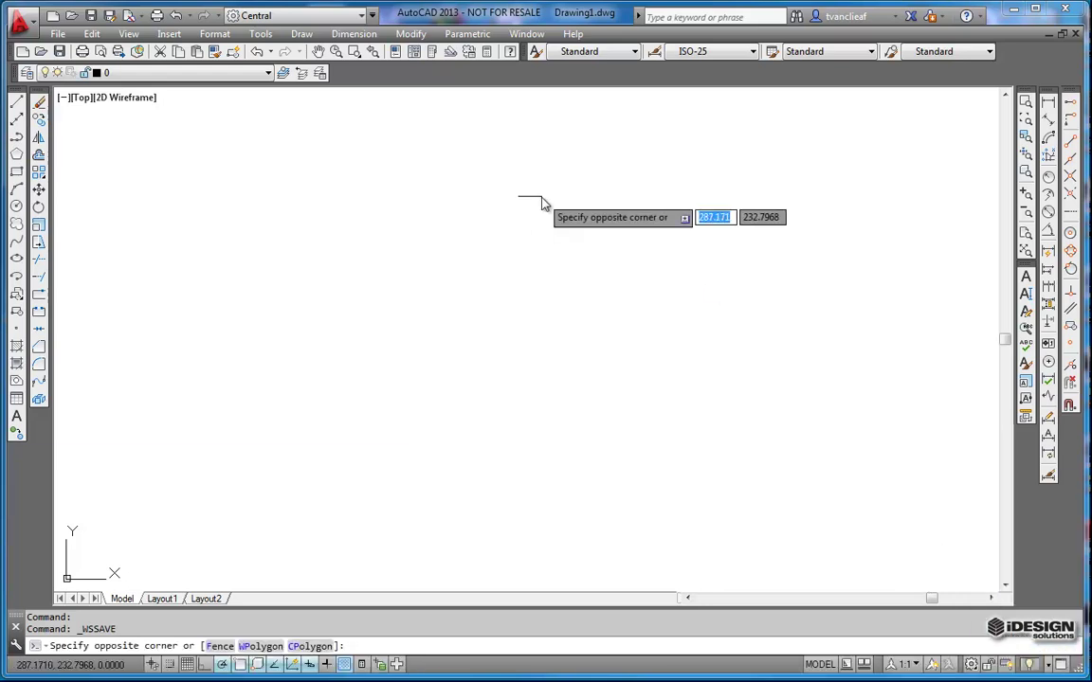
{"action": "key", "text": "Escape"}
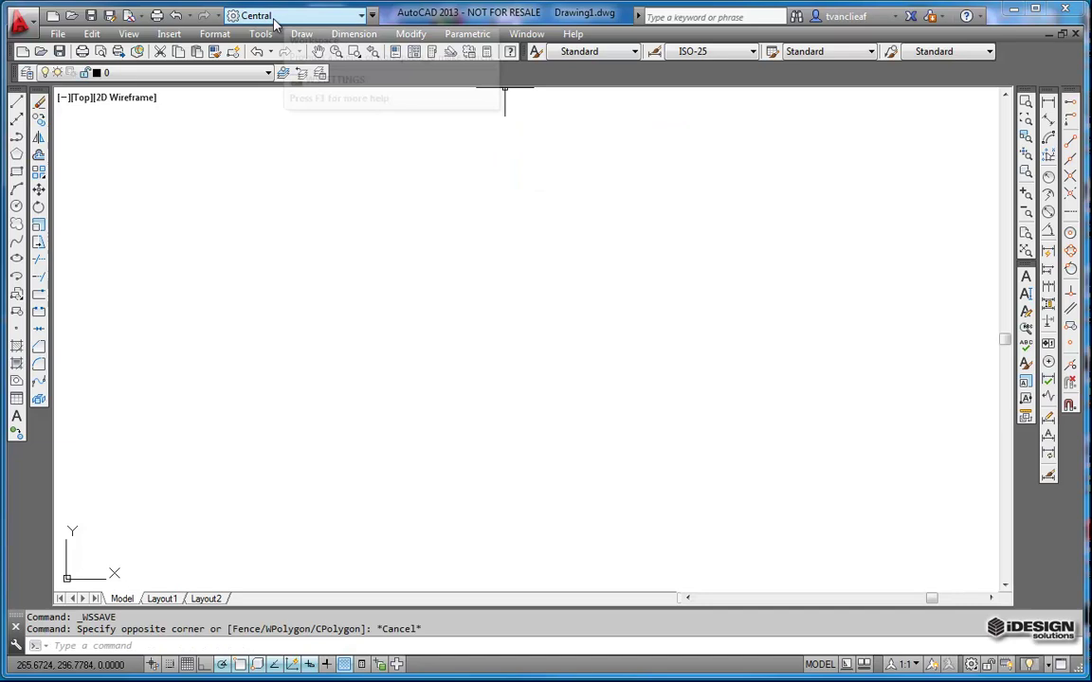
{"action": "left_click", "coordinate": [357, 17]}
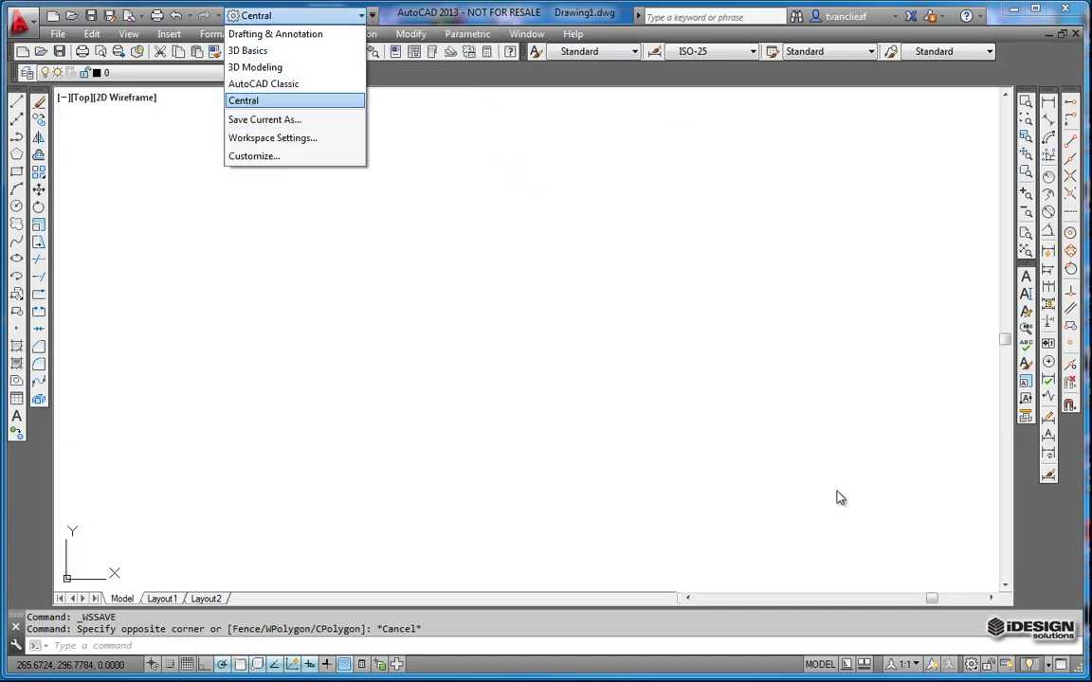
{"action": "left_click", "coordinate": [641, 349]}
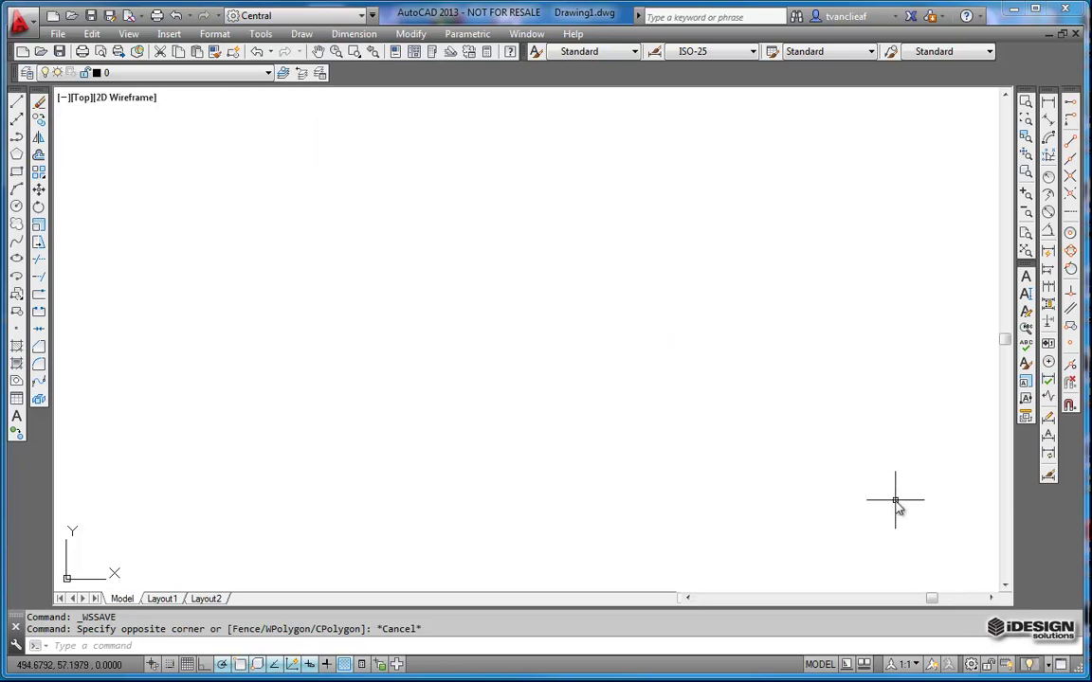
{"action": "left_click", "coordinate": [971, 664]}
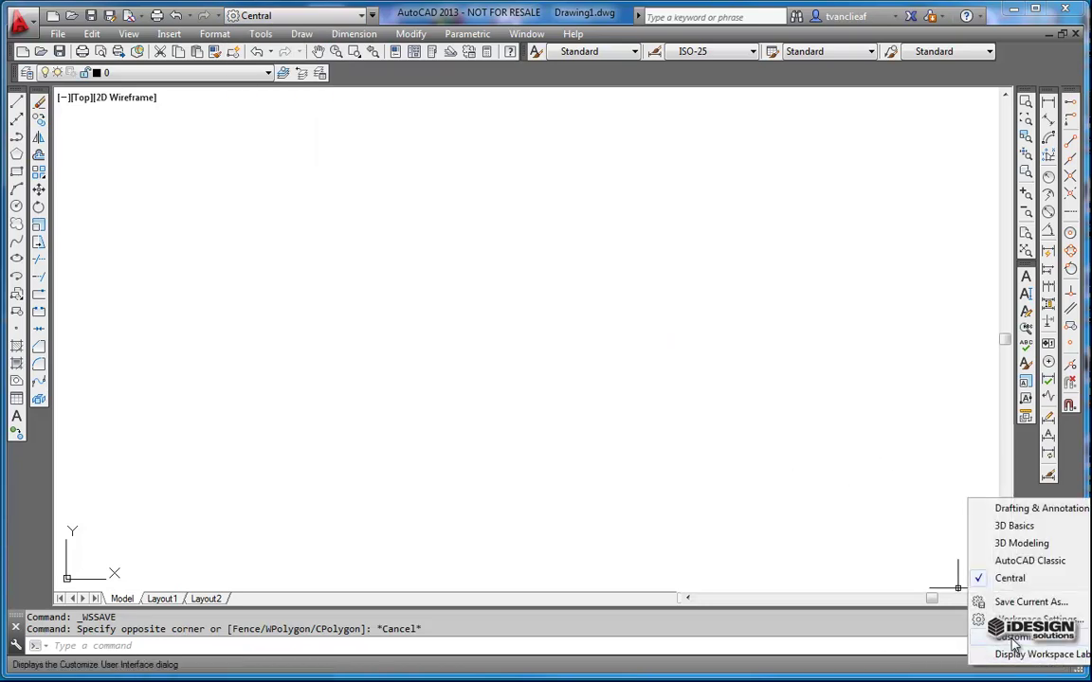
In Customize User Interface, inspect the Central workspace and the ACAD group's acad.cuix filename
{"action": "left_click", "coordinate": [1012, 641]}
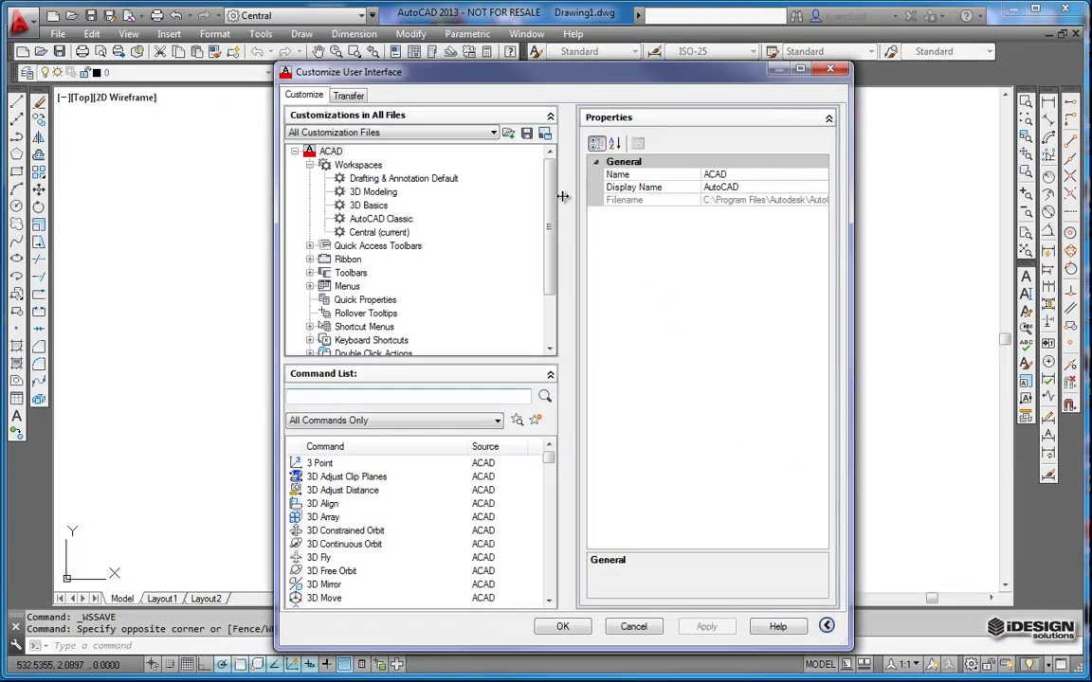
{"action": "left_click", "coordinate": [374, 232]}
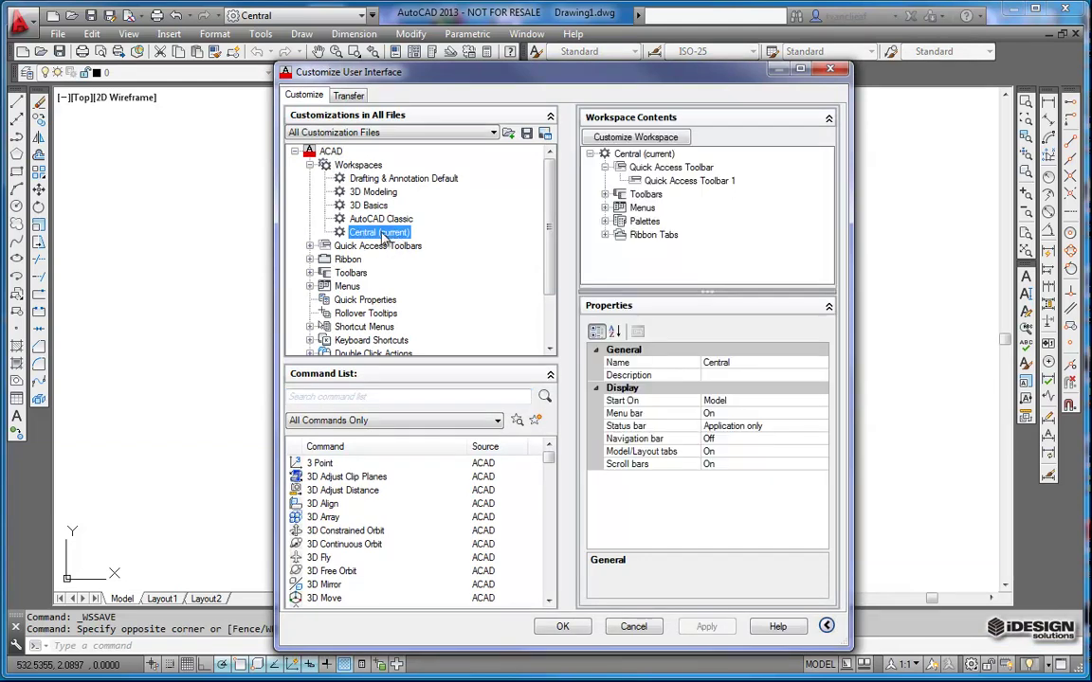
{"action": "left_click", "coordinate": [331, 152]}
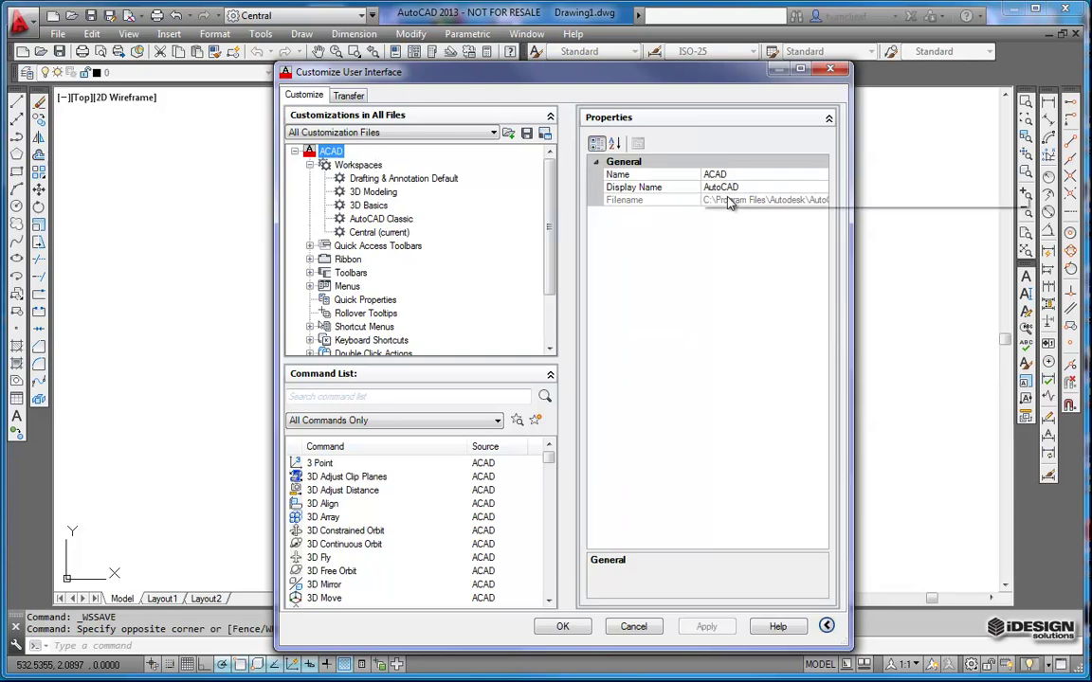
{"action": "left_click", "coordinate": [758, 200]}
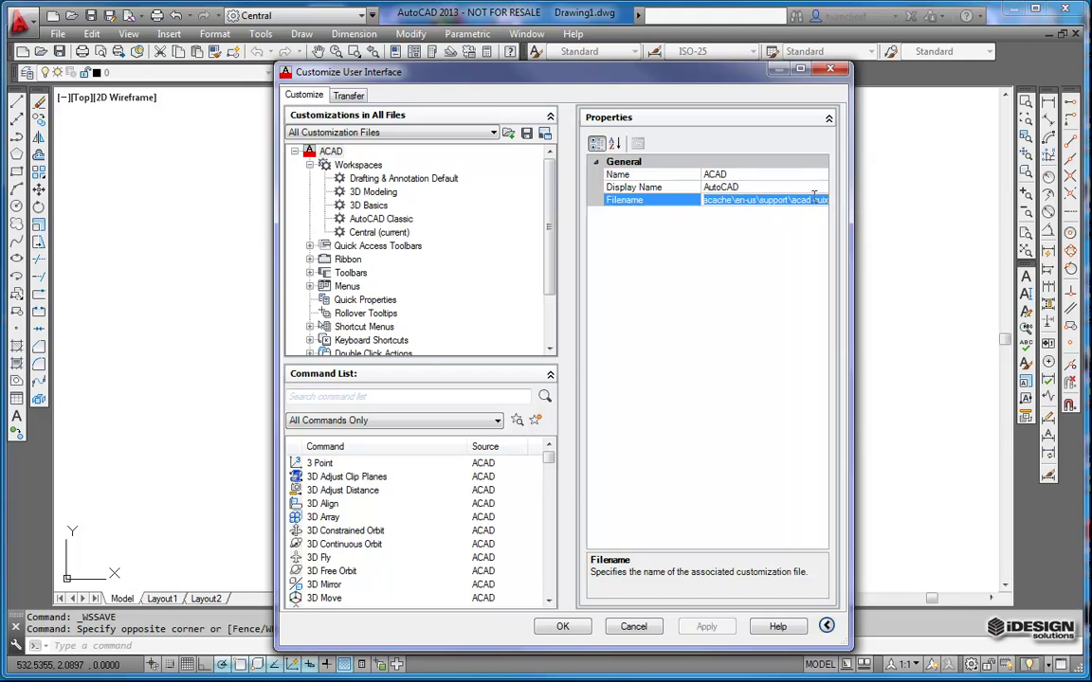
{"action": "left_click", "coordinate": [494, 133]}
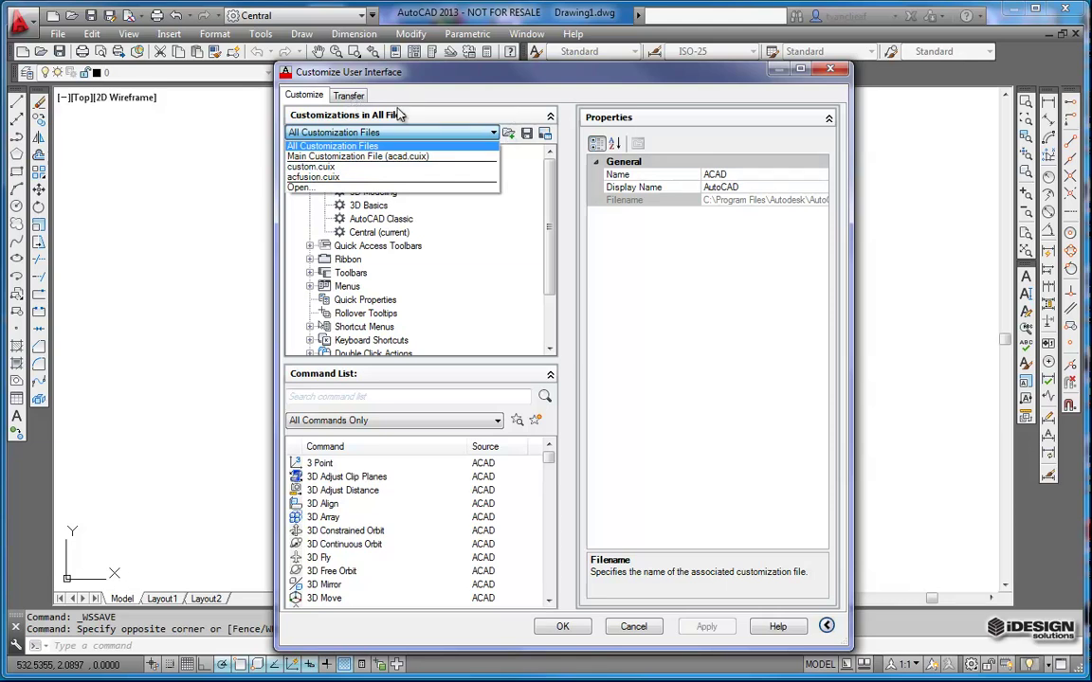
On the Transfer tab, save the main customization file as a new Central file
{"action": "left_click", "coordinate": [297, 85]}
{"action": "left_click", "coordinate": [343, 97]}
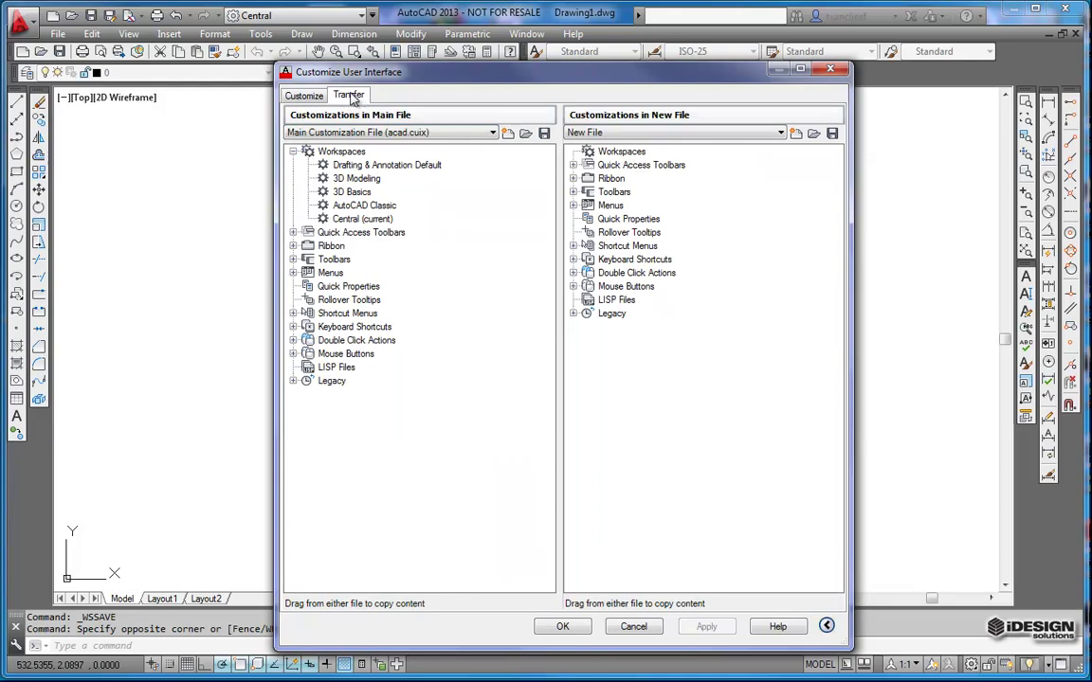
{"action": "left_click", "coordinate": [493, 134]}
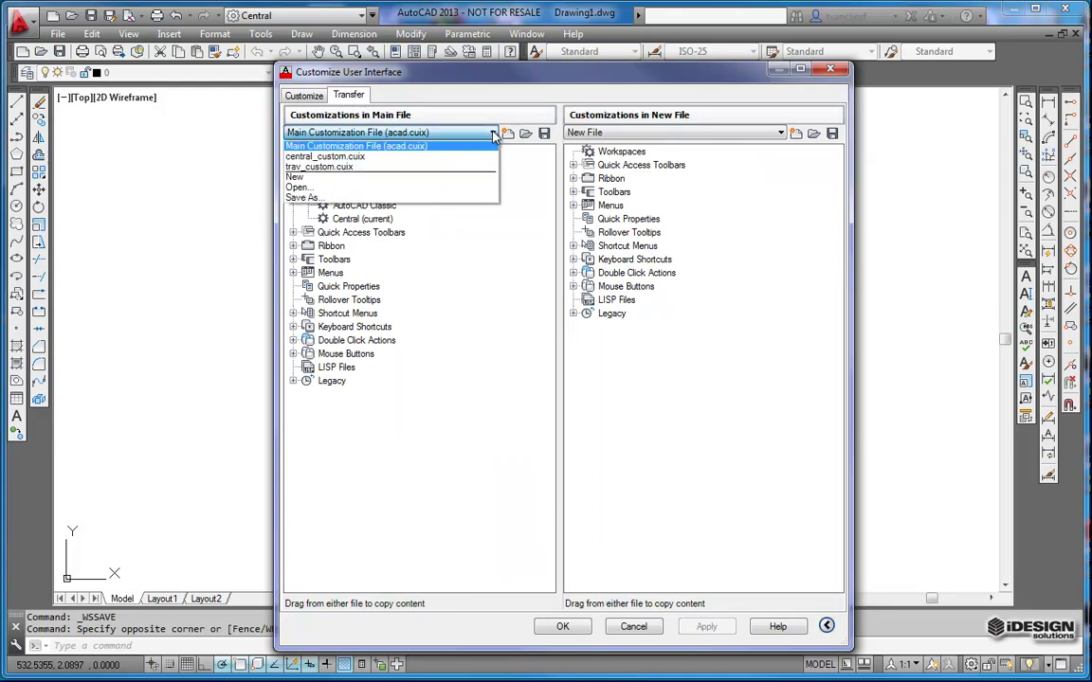
{"action": "left_click", "coordinate": [303, 197]}
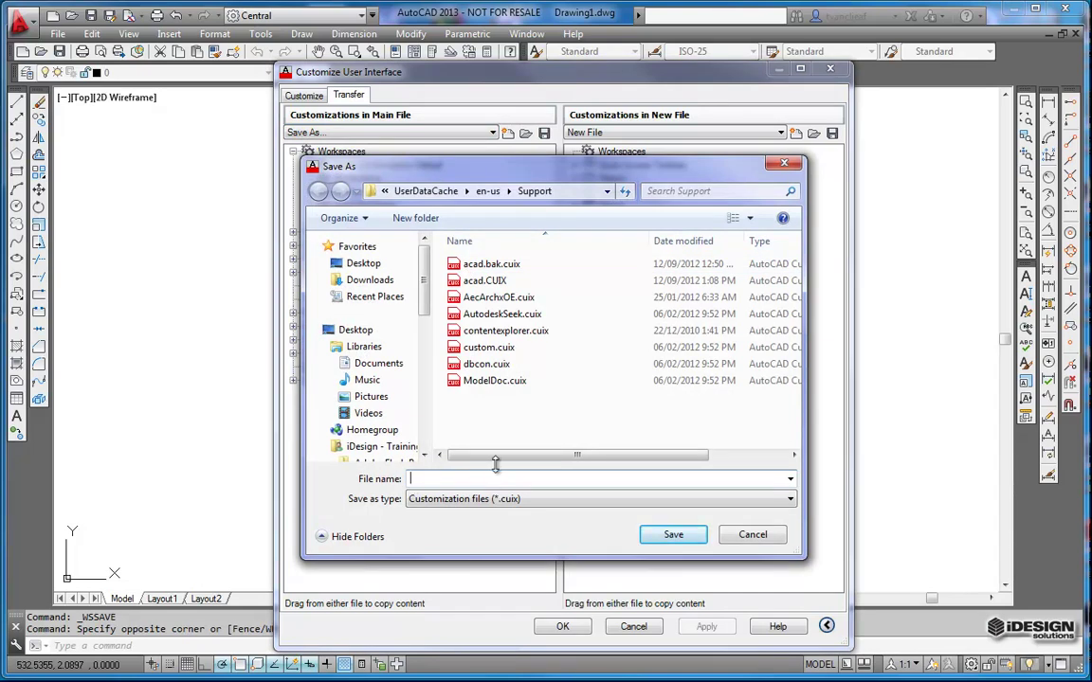
{"action": "type", "text": "Central"}
{"action": "left_click", "coordinate": [668, 537]}
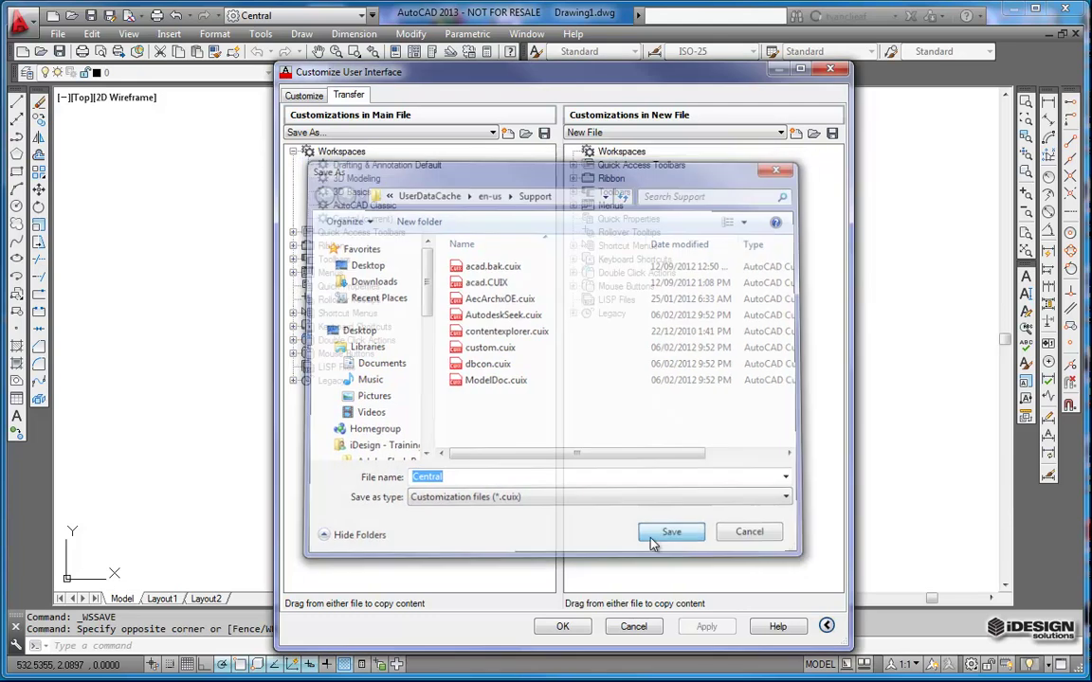
Confirm central.cuix is the main file and close the editor with OK
{"action": "left_click", "coordinate": [491, 134]}
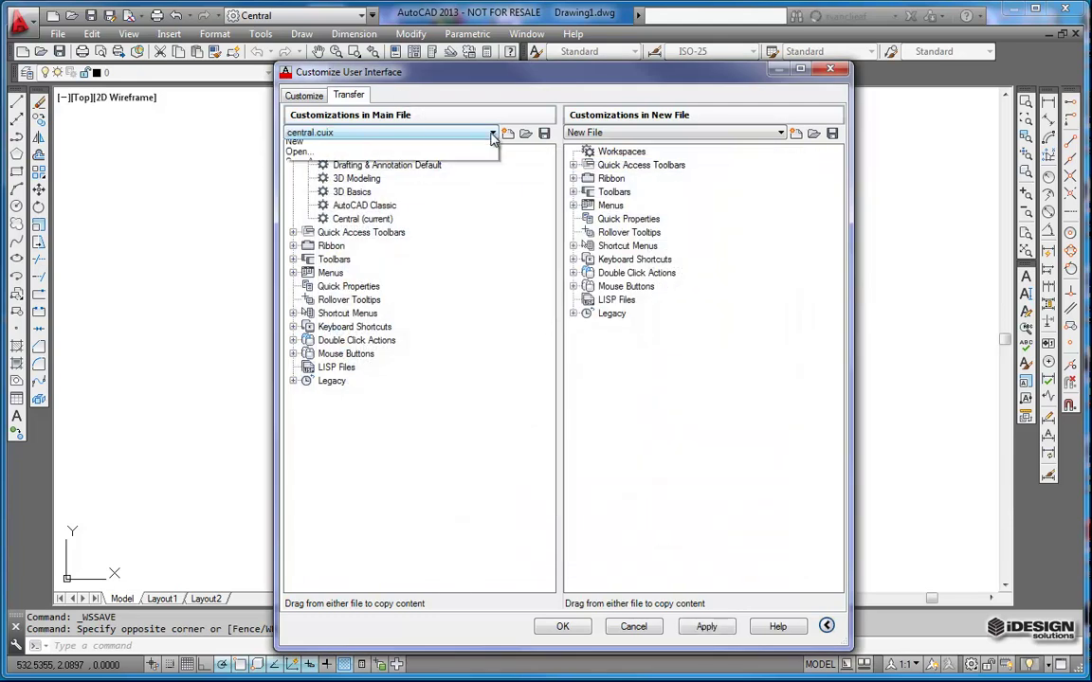
{"action": "left_click", "coordinate": [477, 276]}
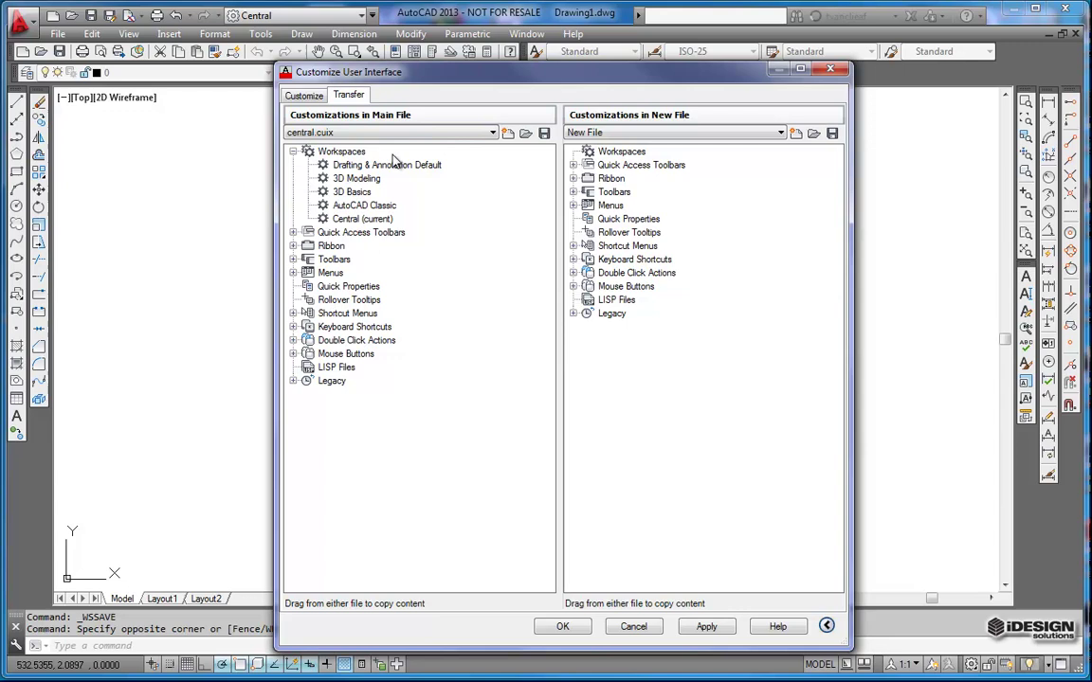
{"action": "left_click", "coordinate": [566, 630]}
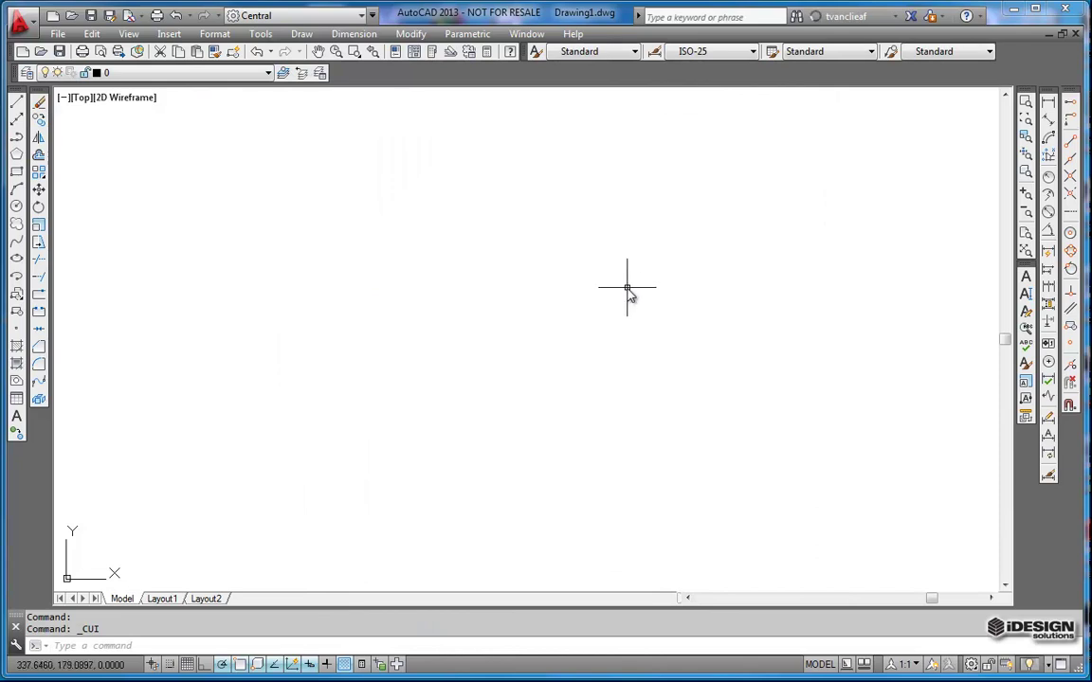
Run OPTIONS and expand Customization Files > Main Customization File on the Files tab
{"action": "type", "text": "options"}
{"action": "key", "text": "Return"}
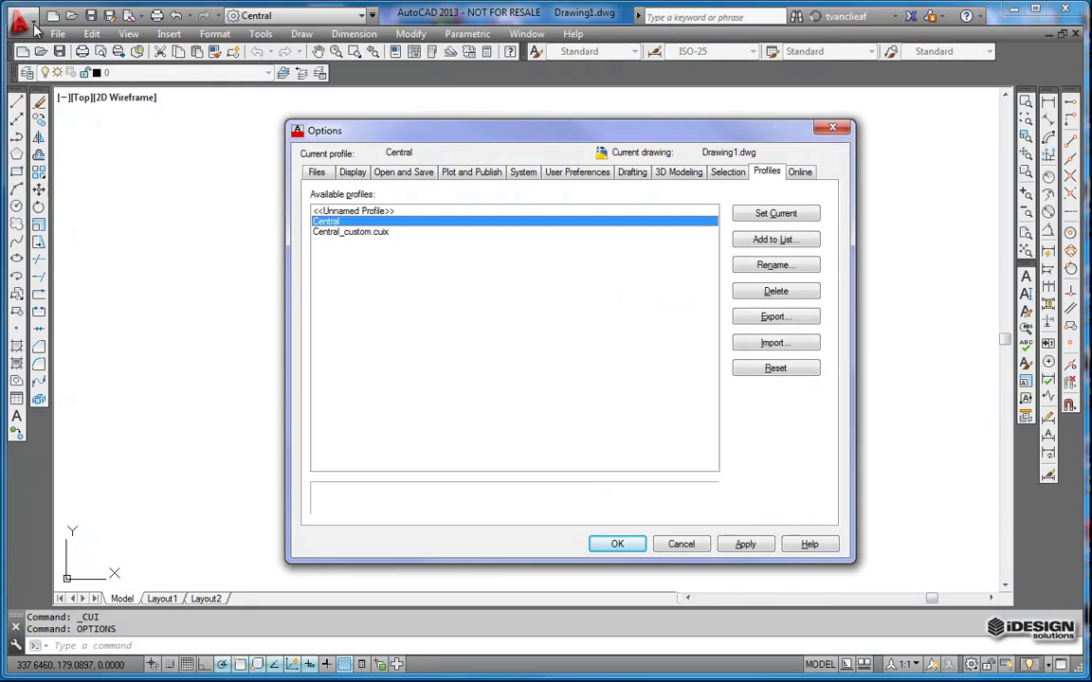
{"action": "left_click", "coordinate": [318, 174]}
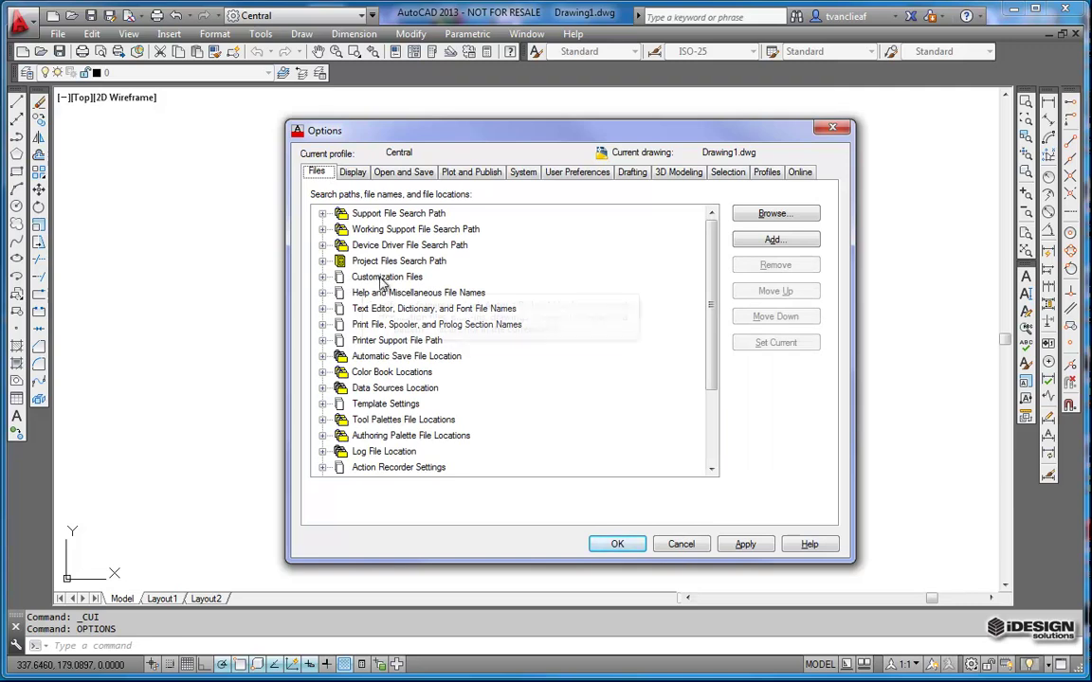
{"action": "mouse_move", "coordinate": [425, 280]}
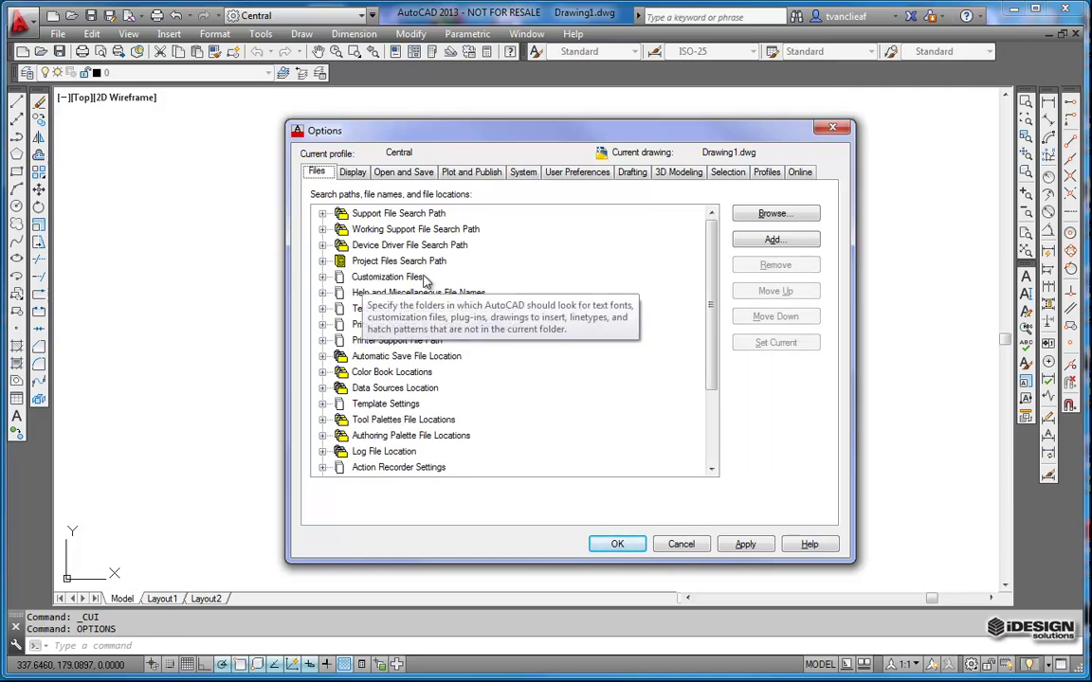
{"action": "double_click", "coordinate": [343, 278]}
{"action": "left_click", "coordinate": [390, 294]}
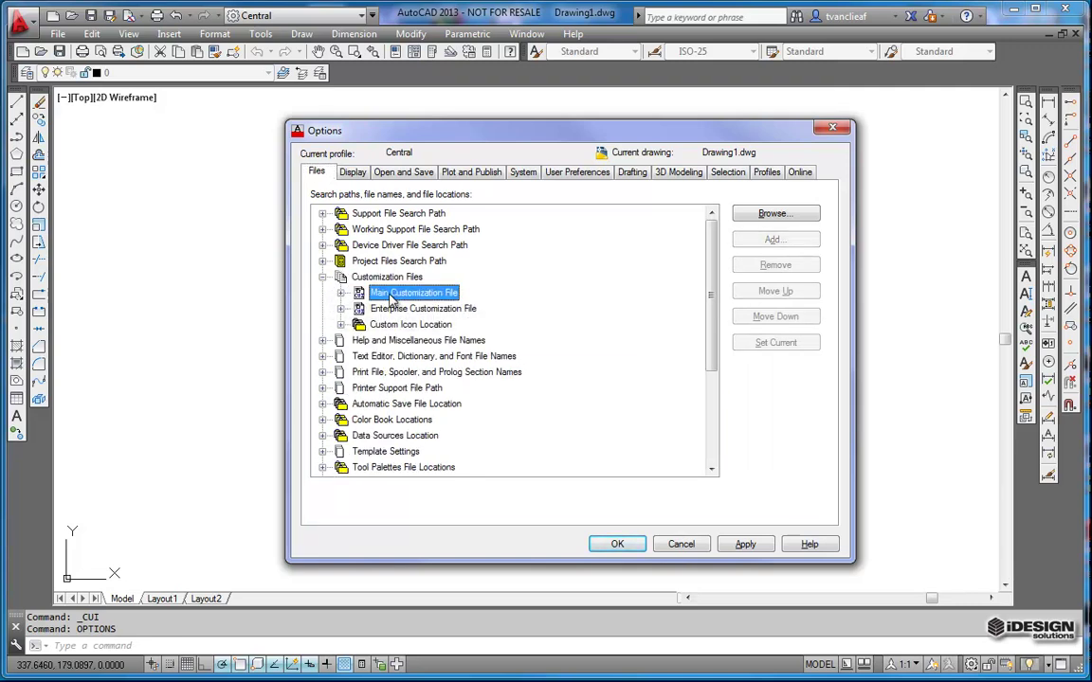
{"action": "left_click", "coordinate": [340, 292]}
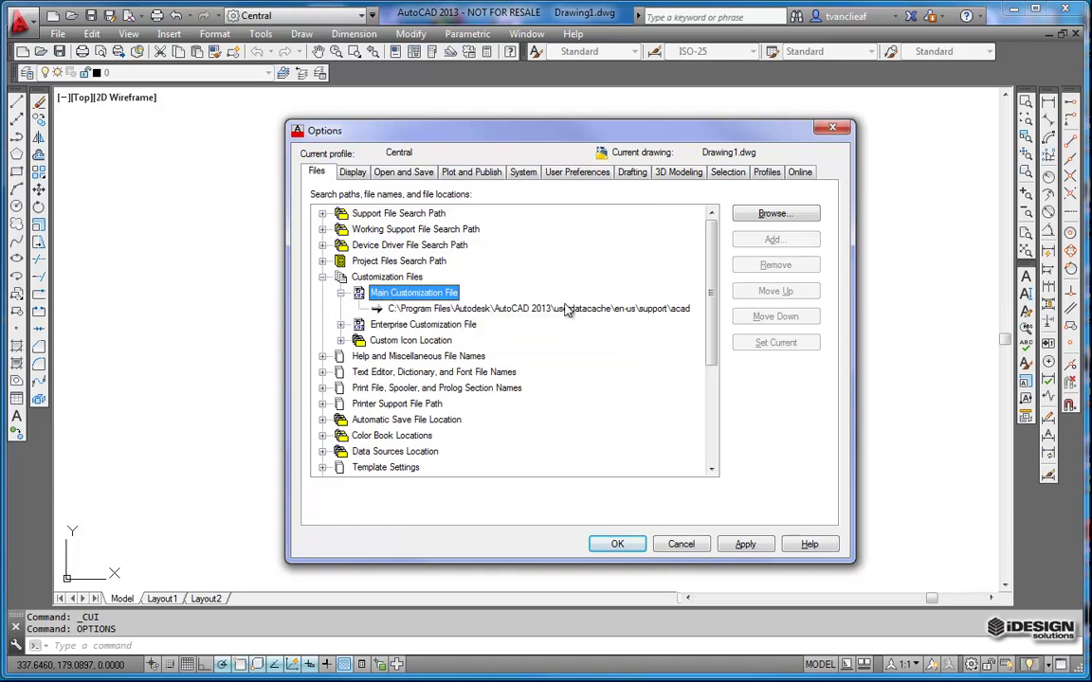
Replace the acad.cuix path with Central.cuix and apply with OK
{"action": "left_click", "coordinate": [681, 310]}
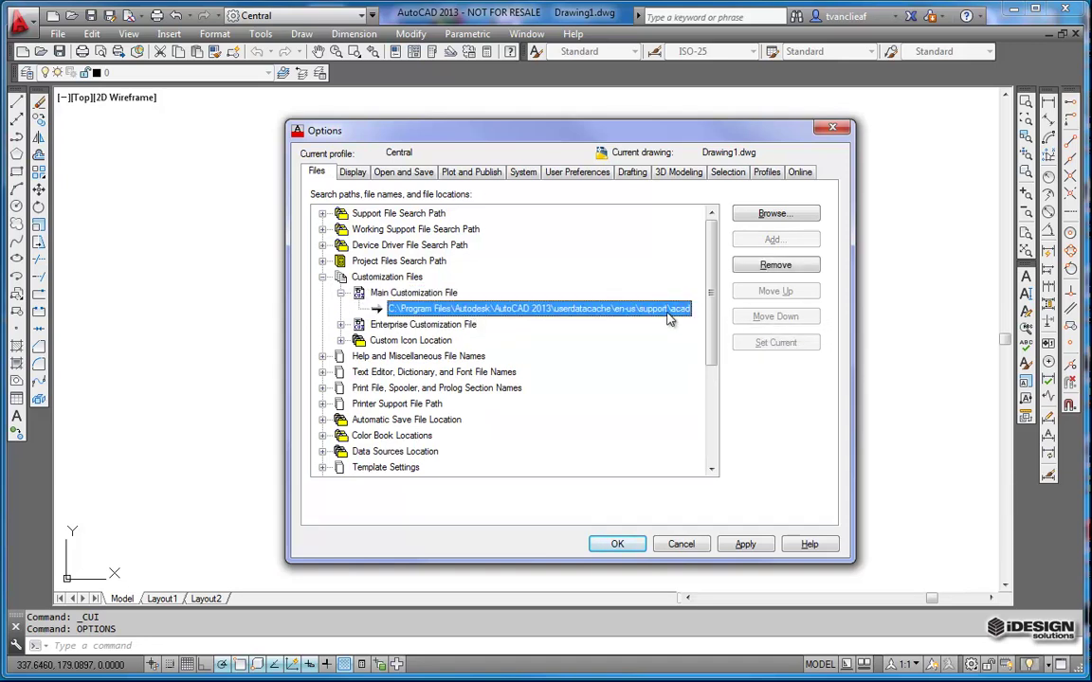
{"action": "double_click", "coordinate": [670, 317]}
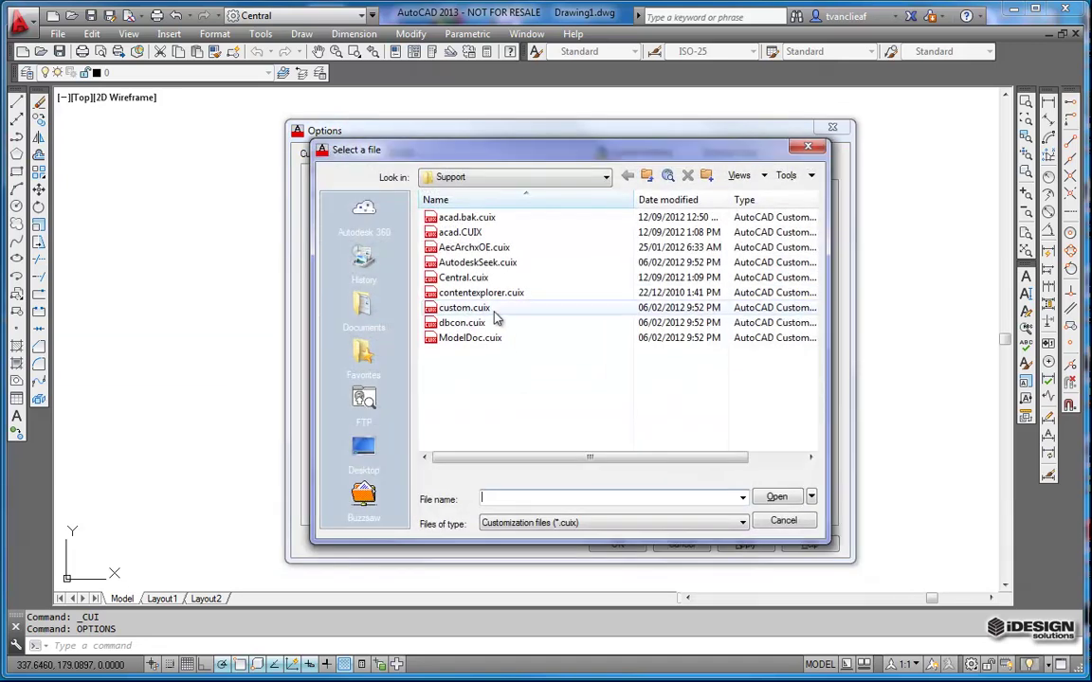
{"action": "left_click", "coordinate": [453, 278]}
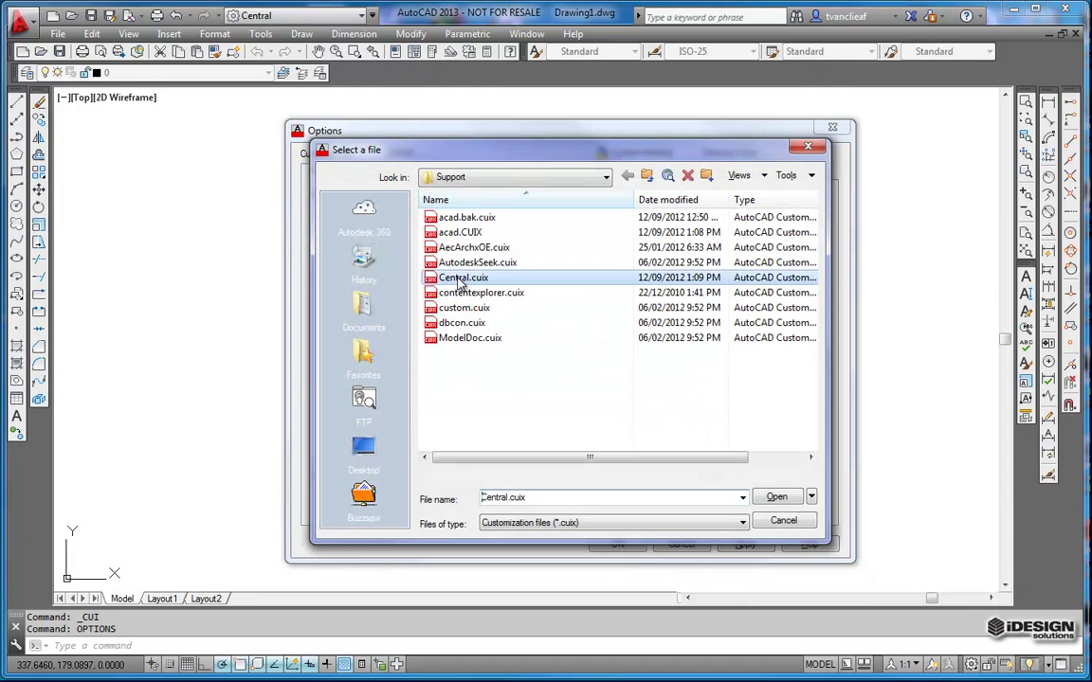
{"action": "left_click", "coordinate": [776, 497]}
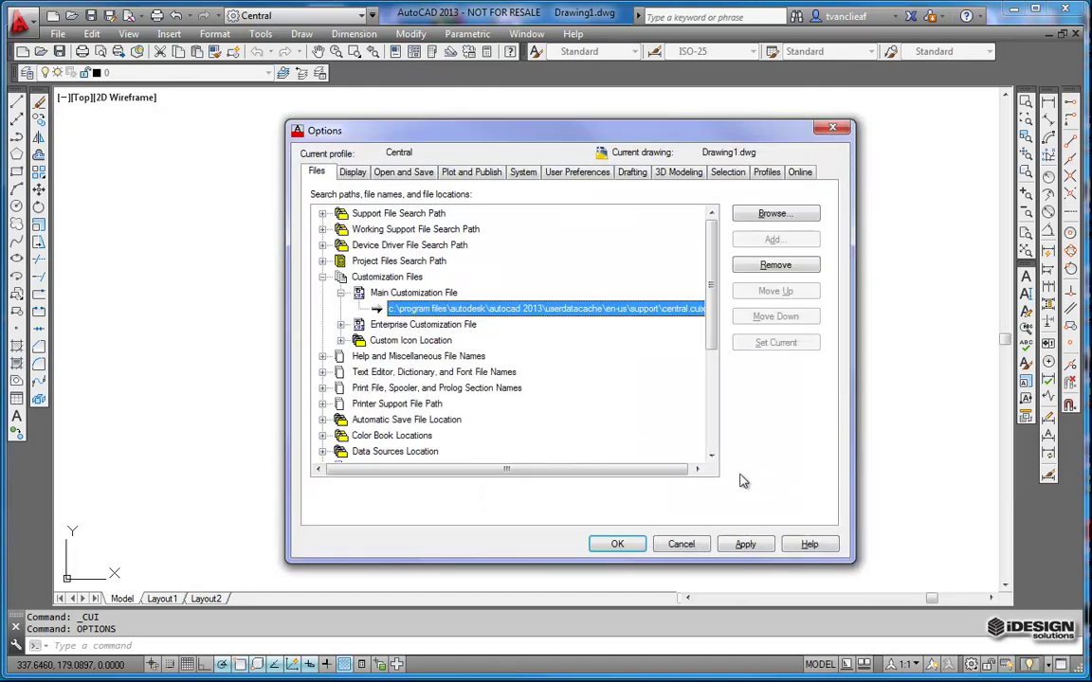
{"action": "left_click", "coordinate": [617, 544]}
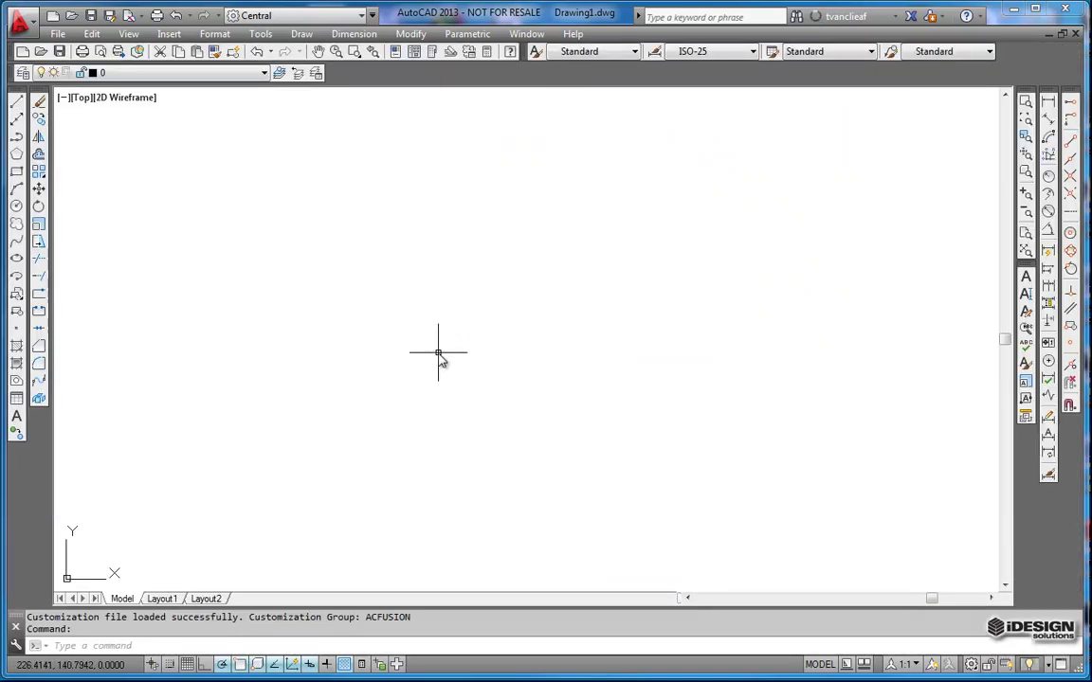
Check that Central.cuix (327 KB) sits beside acad.CUIX in the en-us Support folder in Windows Explorer
{"action": "key", "text": "alt+Tab"}
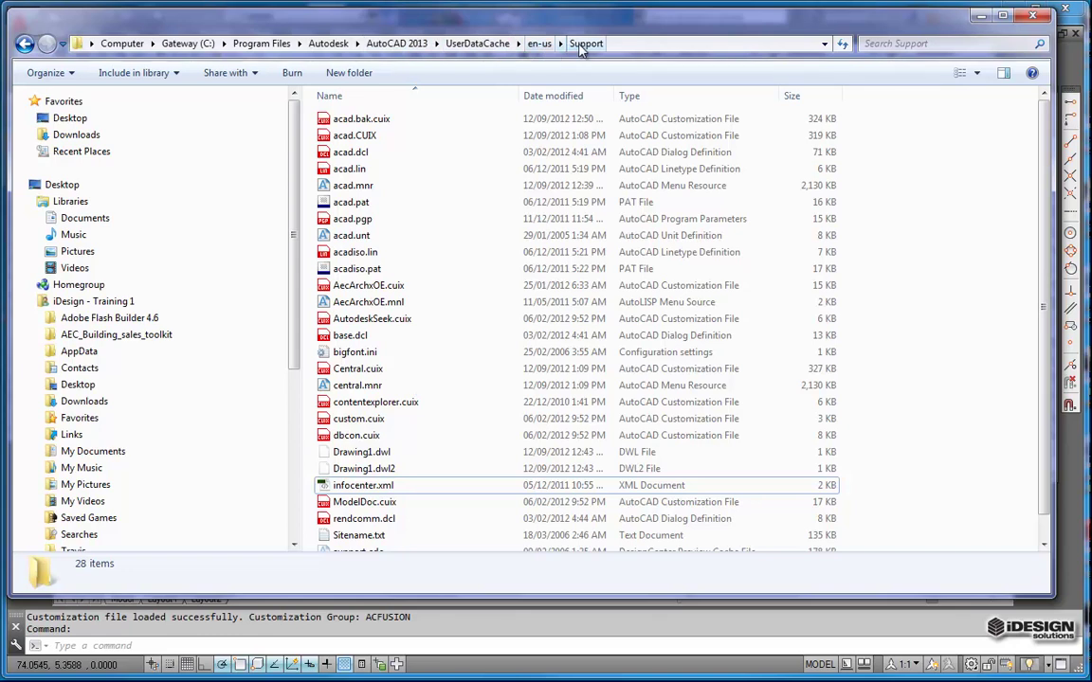
{"action": "left_click", "coordinate": [346, 369]}
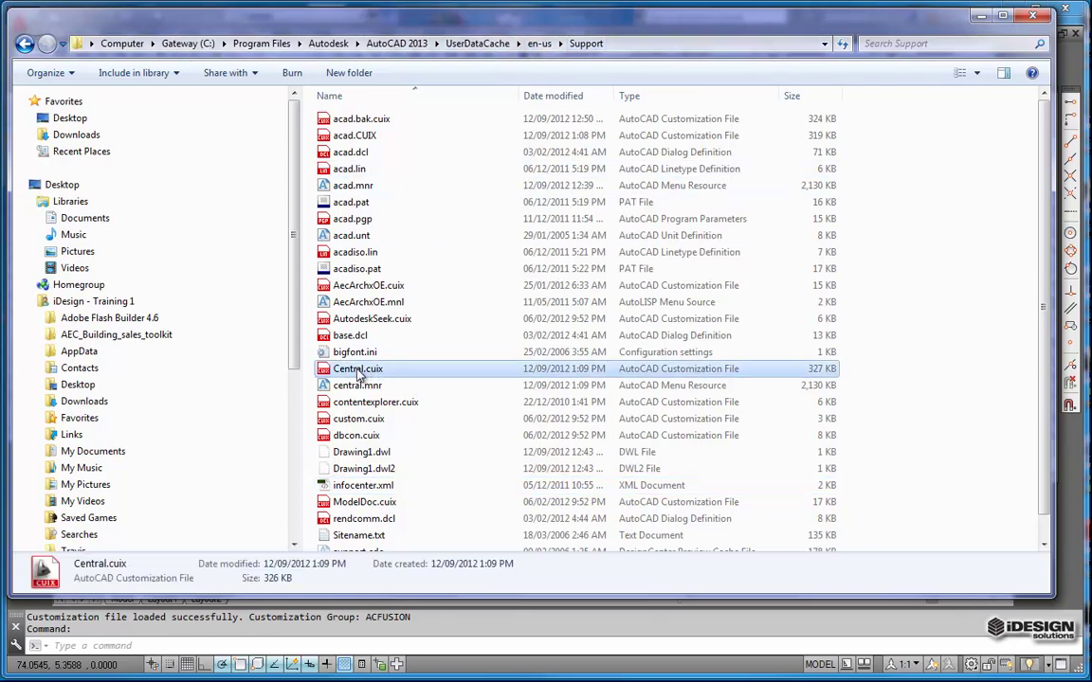